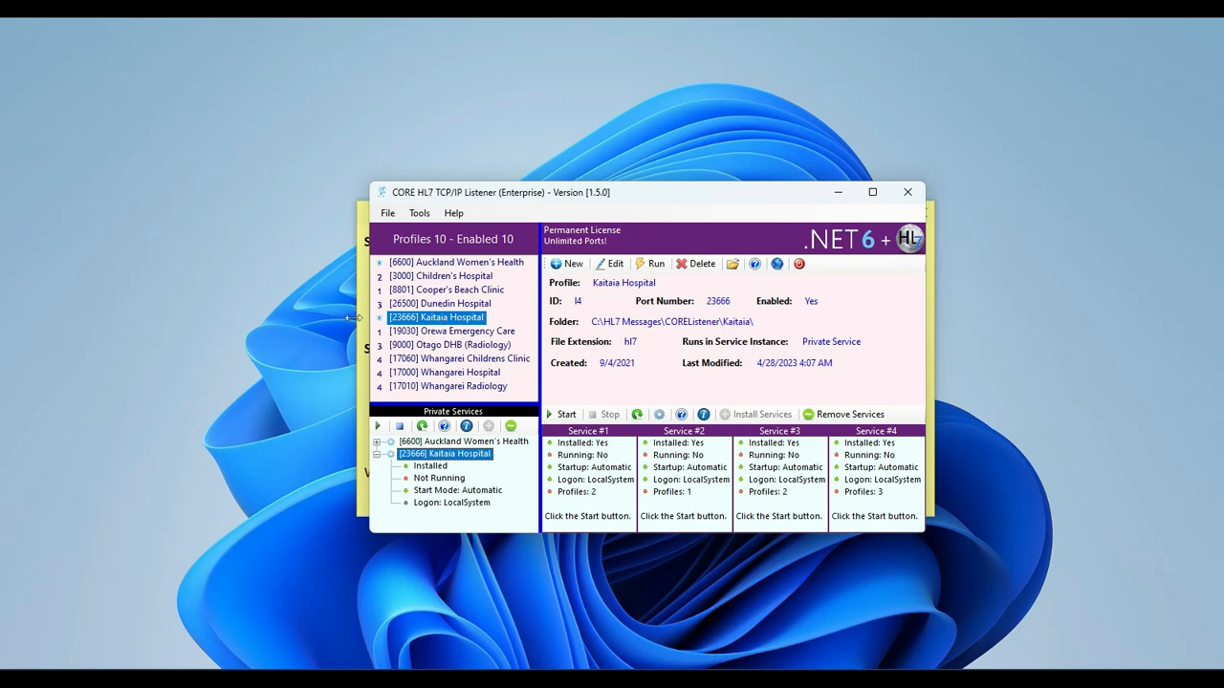
# Stop the running Kaitaia Hospital private service on port 23666 in the CORE HL7 TCP/IP Listener.
pyautogui.click(839, 194)
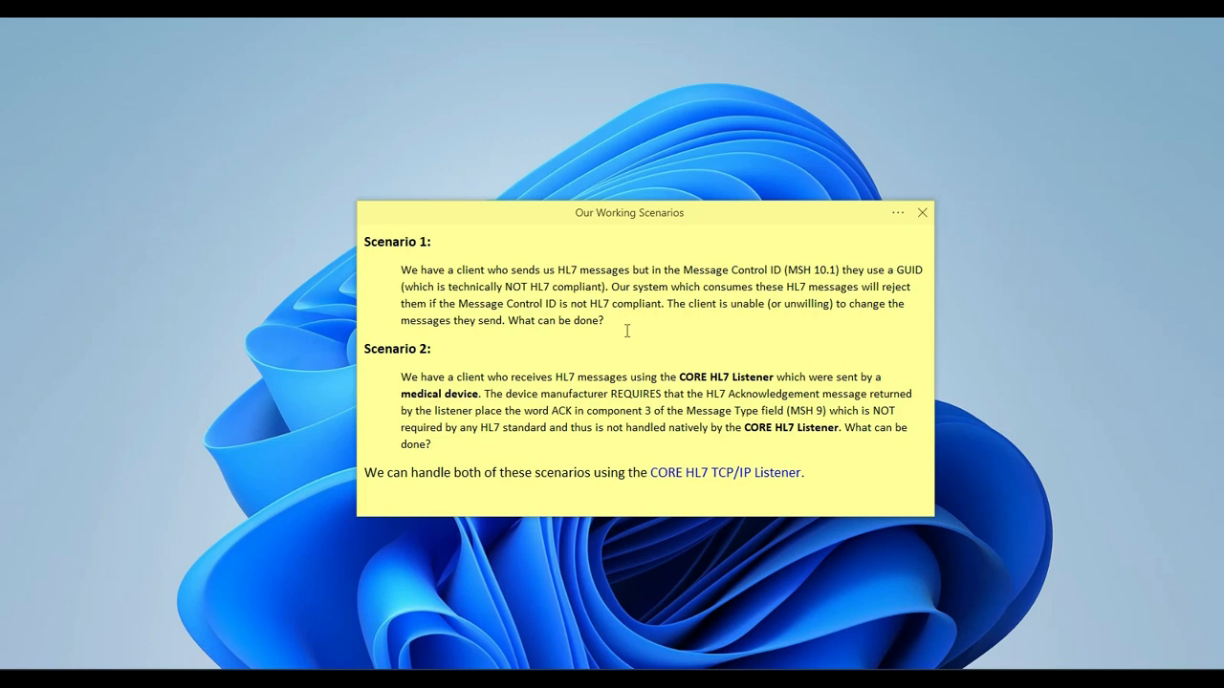
pyautogui.moveTo(781, 681)
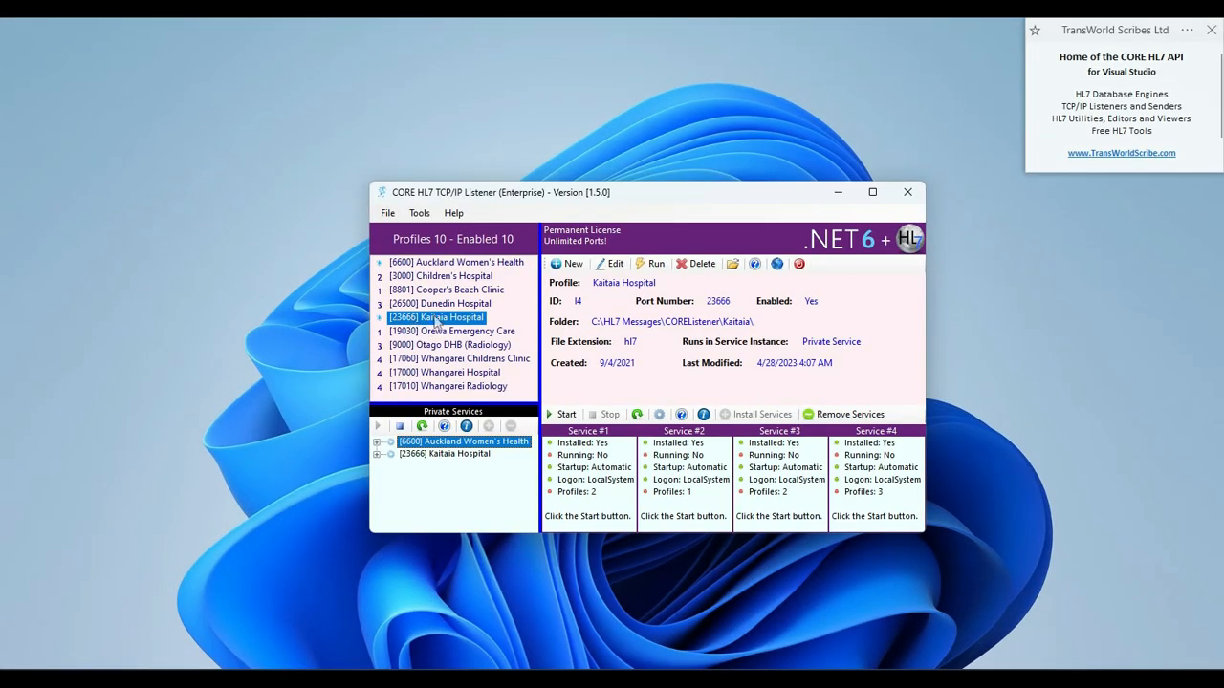
pyautogui.click(432, 454)
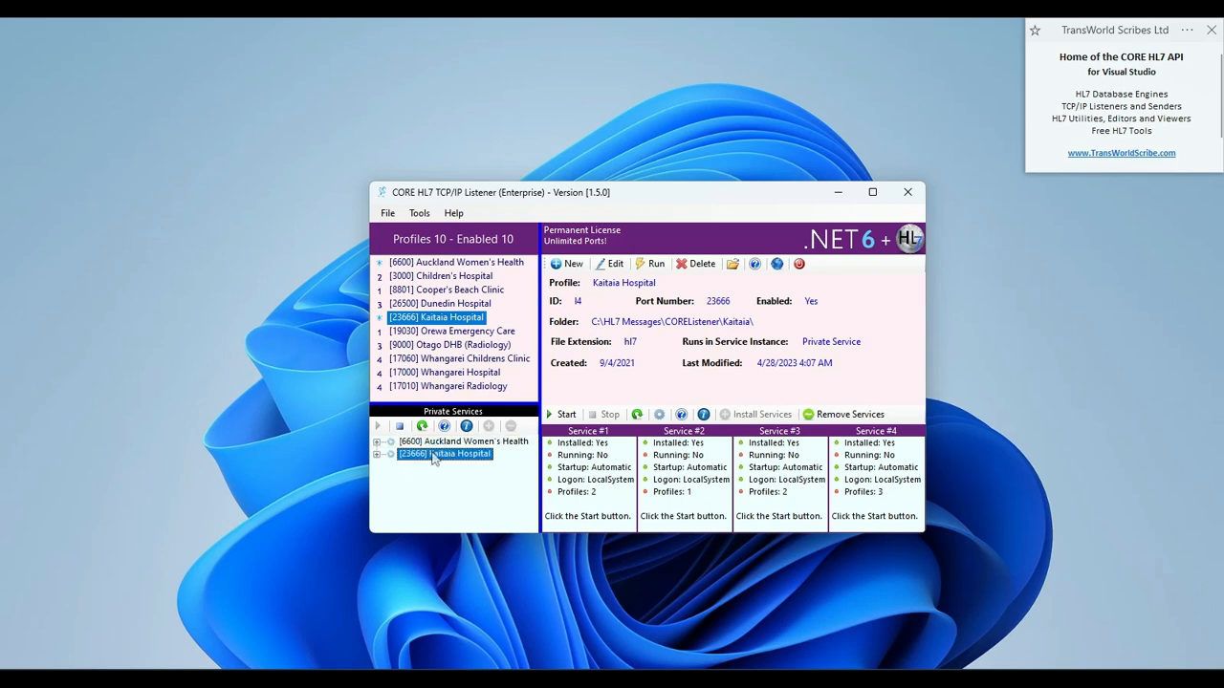
pyautogui.doubleClick(433, 456)
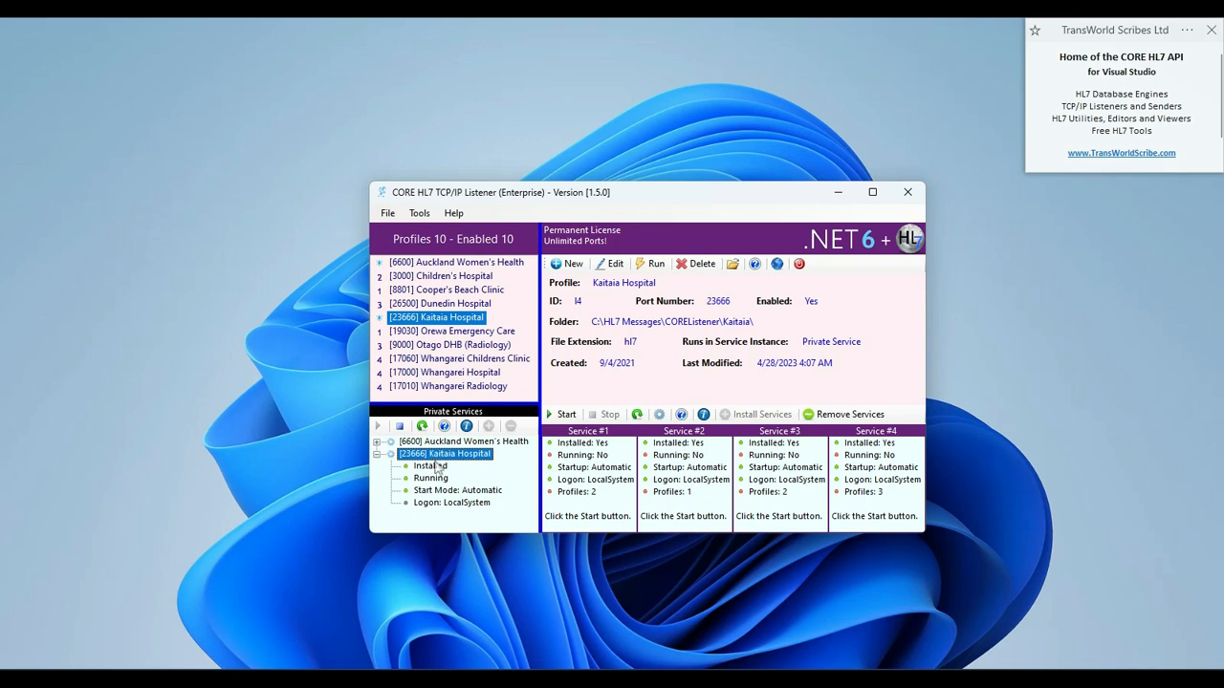
pyautogui.rightClick(438, 453)
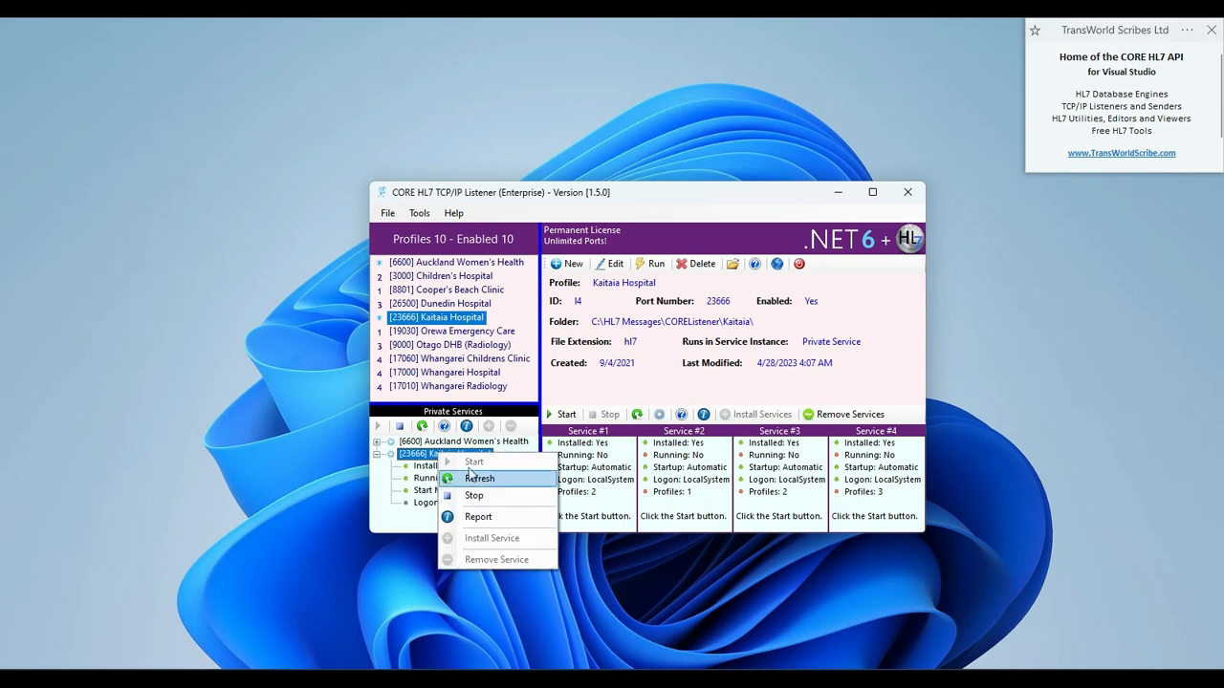
pyautogui.click(464, 495)
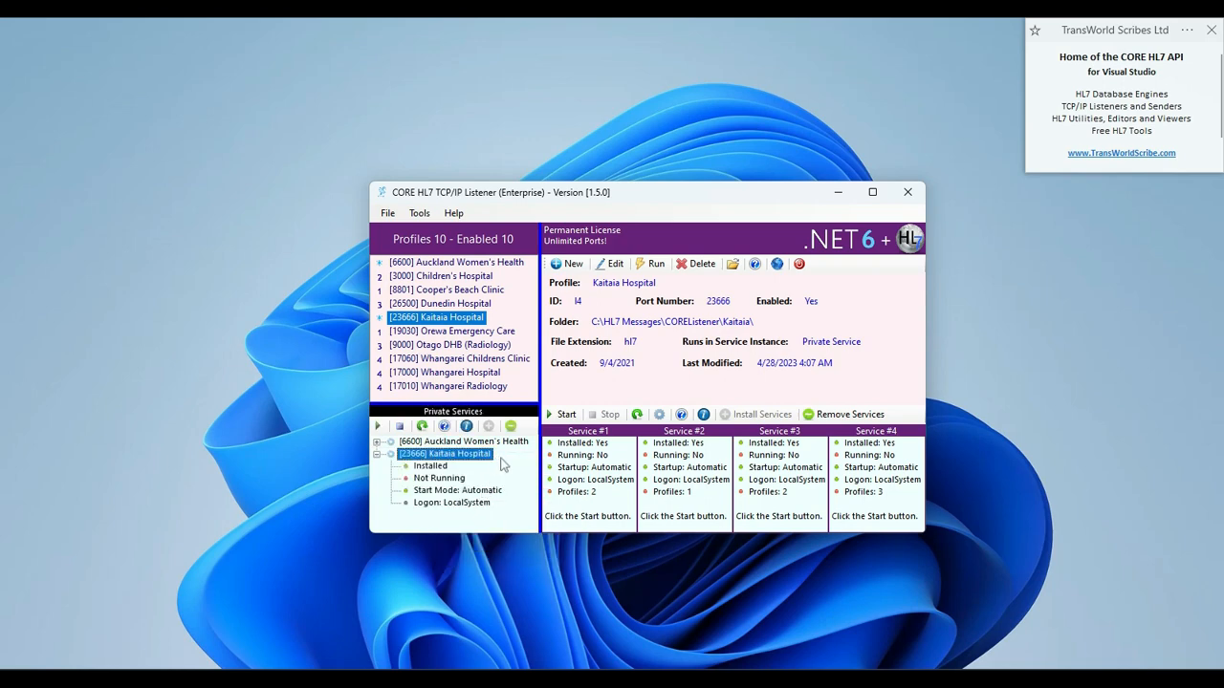
# Switch to CORE HL7 Viewer, load the recent file DemoMessages.hl7, and examine the message control ID in the first message's MSH segment.
pyautogui.moveTo(726, 669)
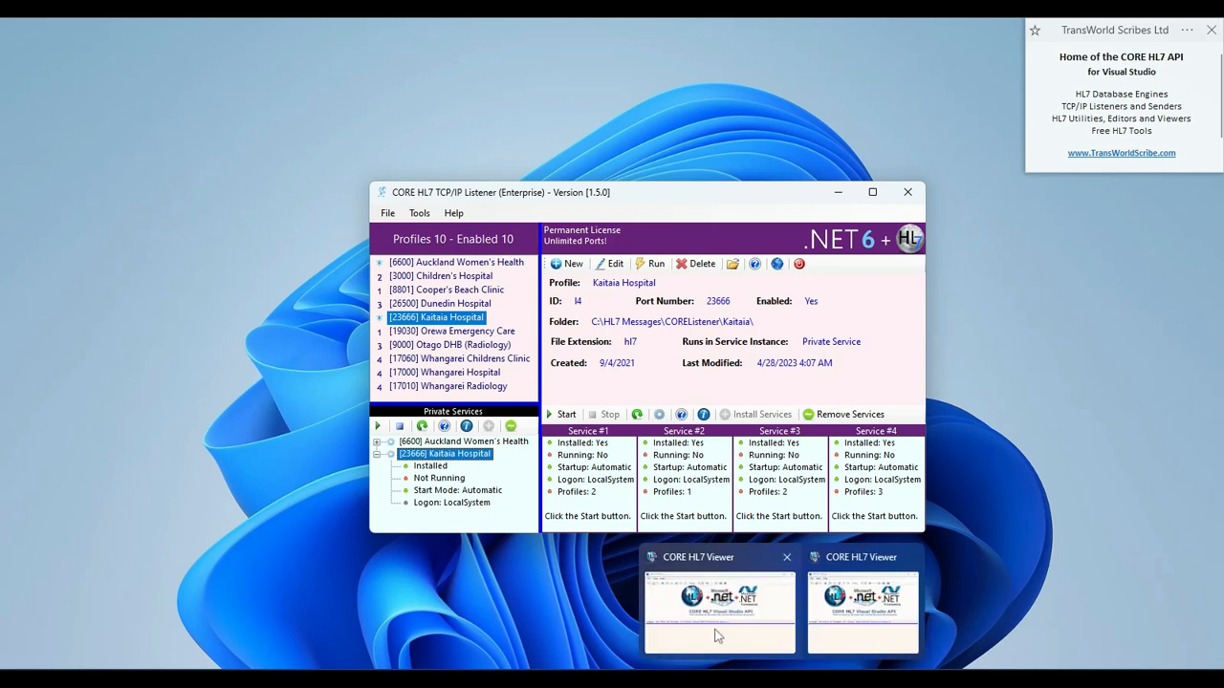
pyautogui.click(726, 602)
pyautogui.click(250, 138)
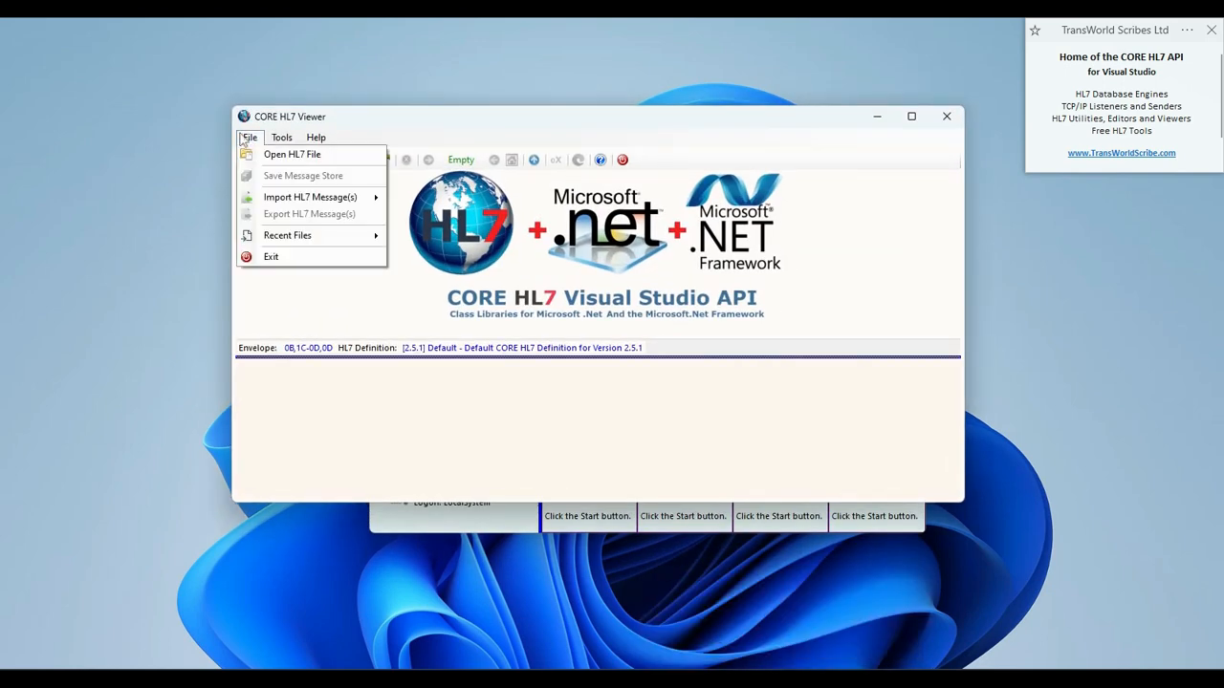
pyautogui.moveTo(270, 239)
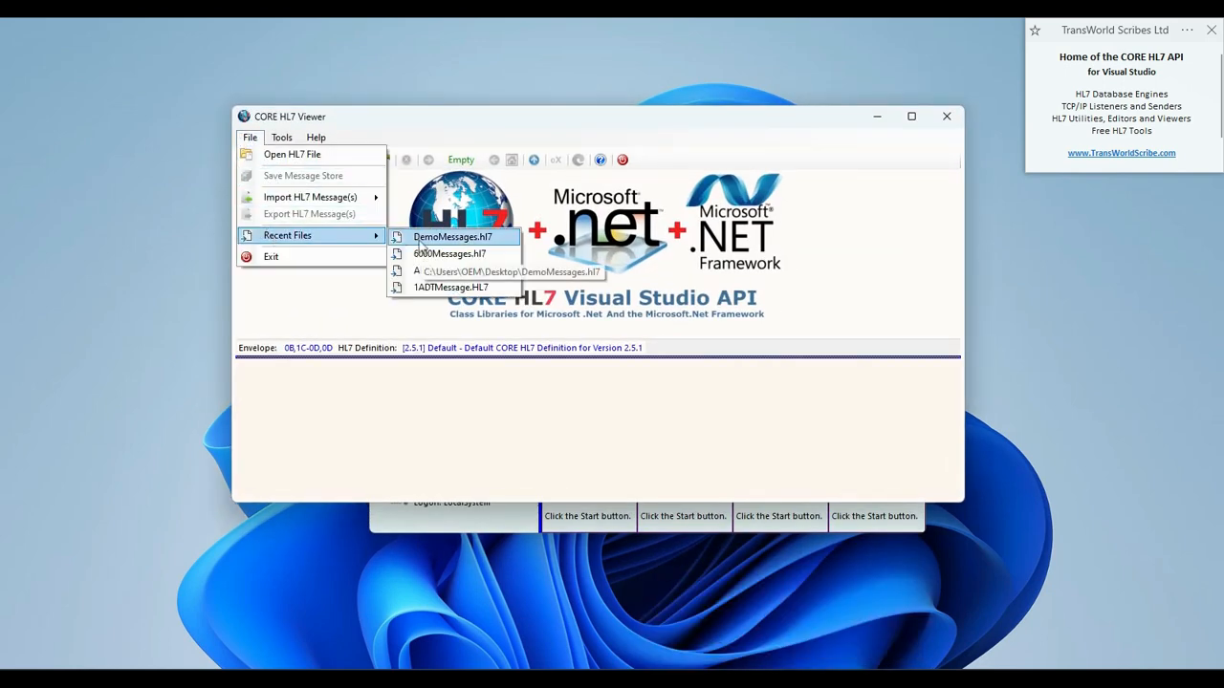
pyautogui.click(421, 241)
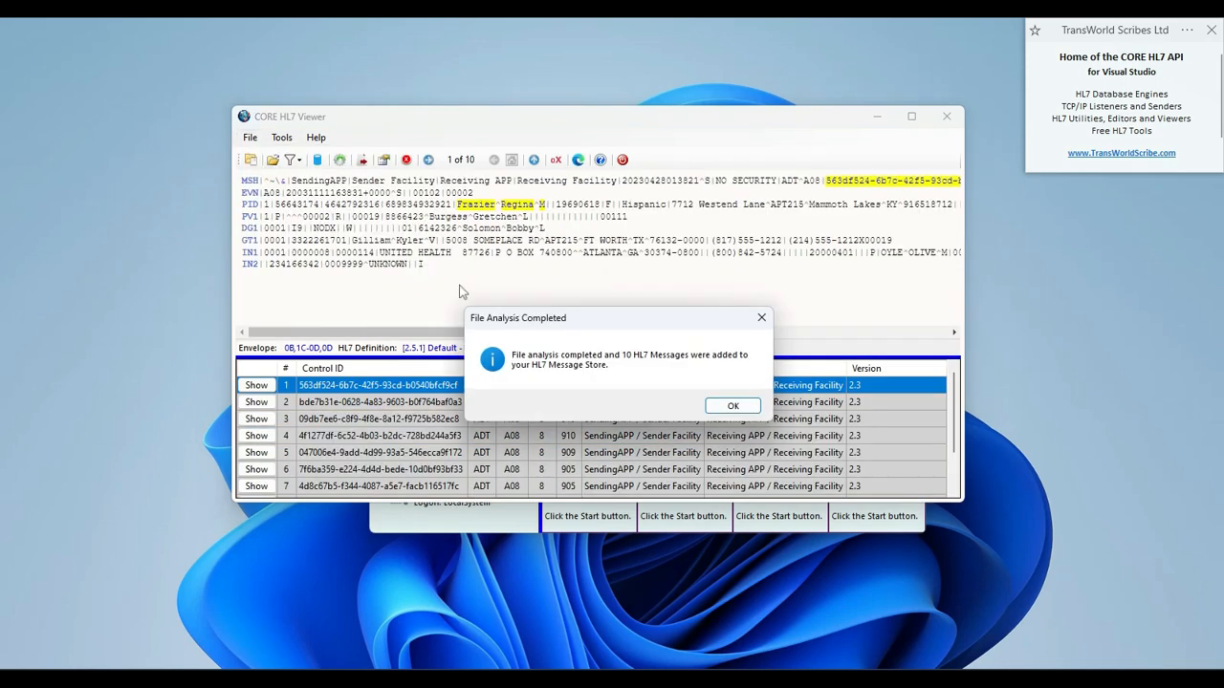
pyautogui.click(733, 406)
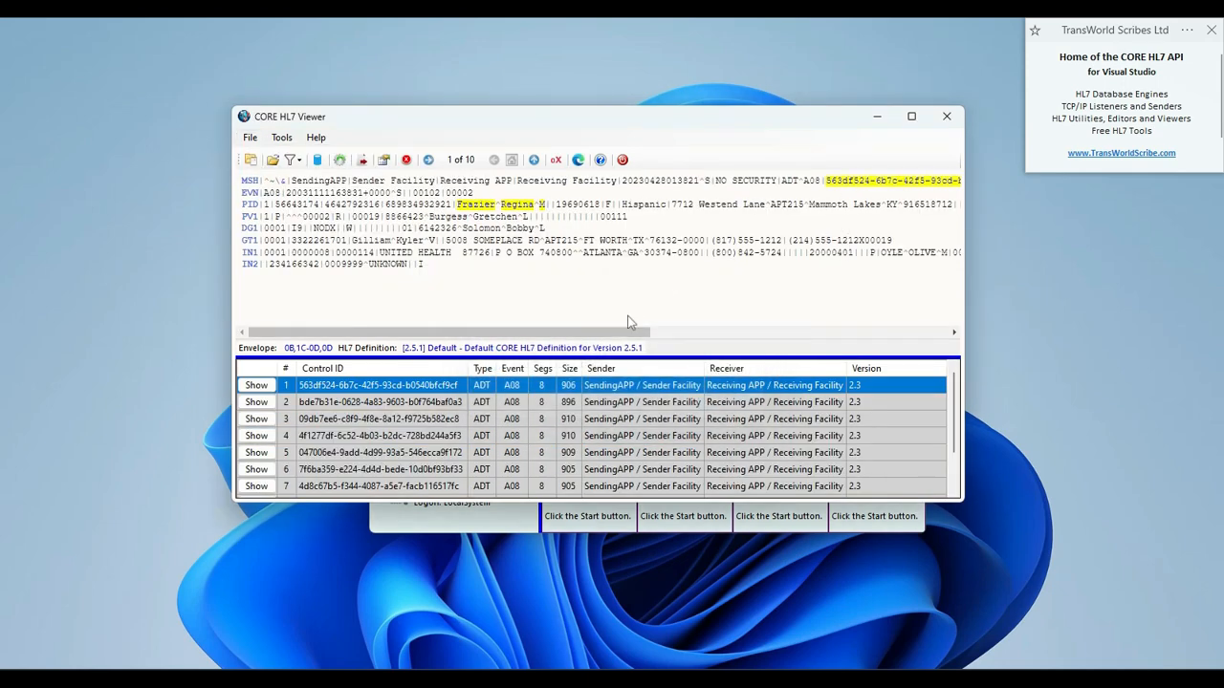
pyautogui.moveTo(633, 331); pyautogui.dragTo(703, 332)
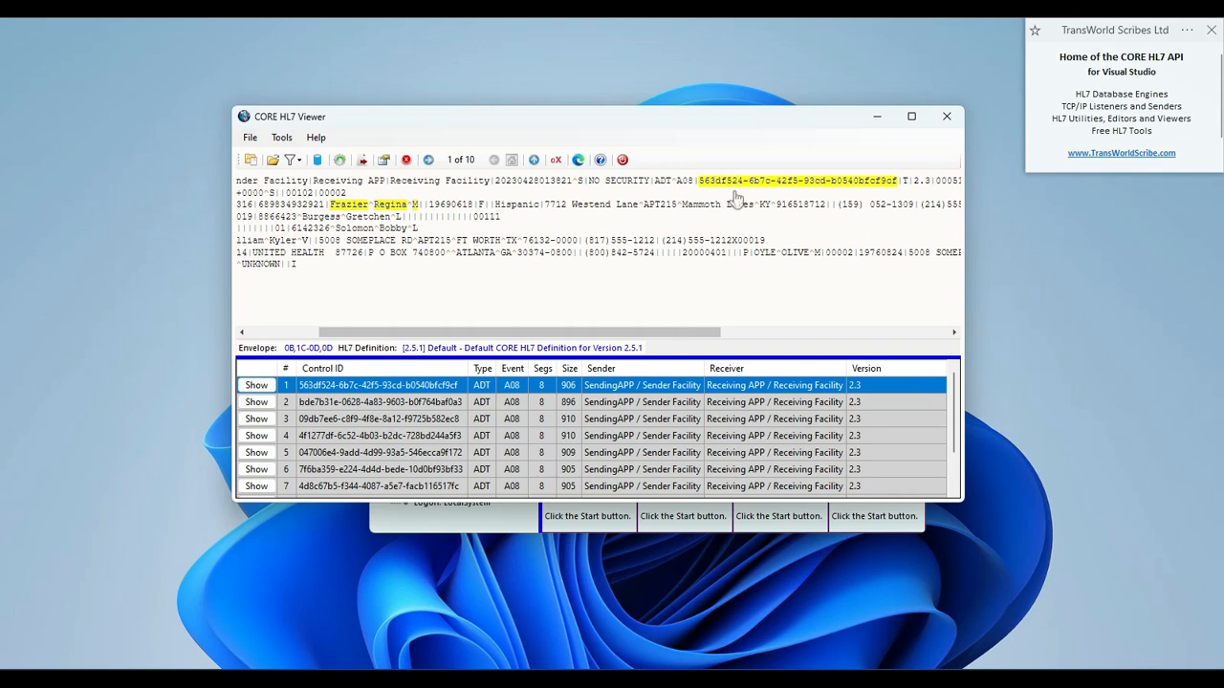
pyautogui.moveTo(666, 332); pyautogui.dragTo(597, 333)
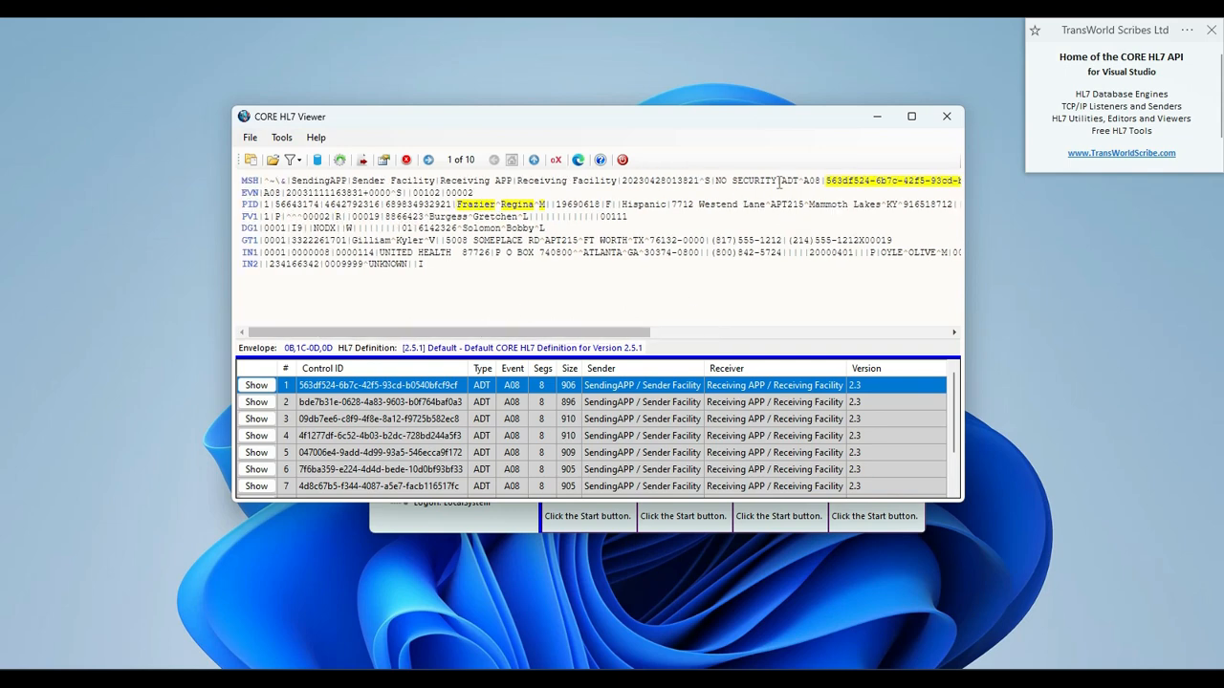
pyautogui.click(877, 116)
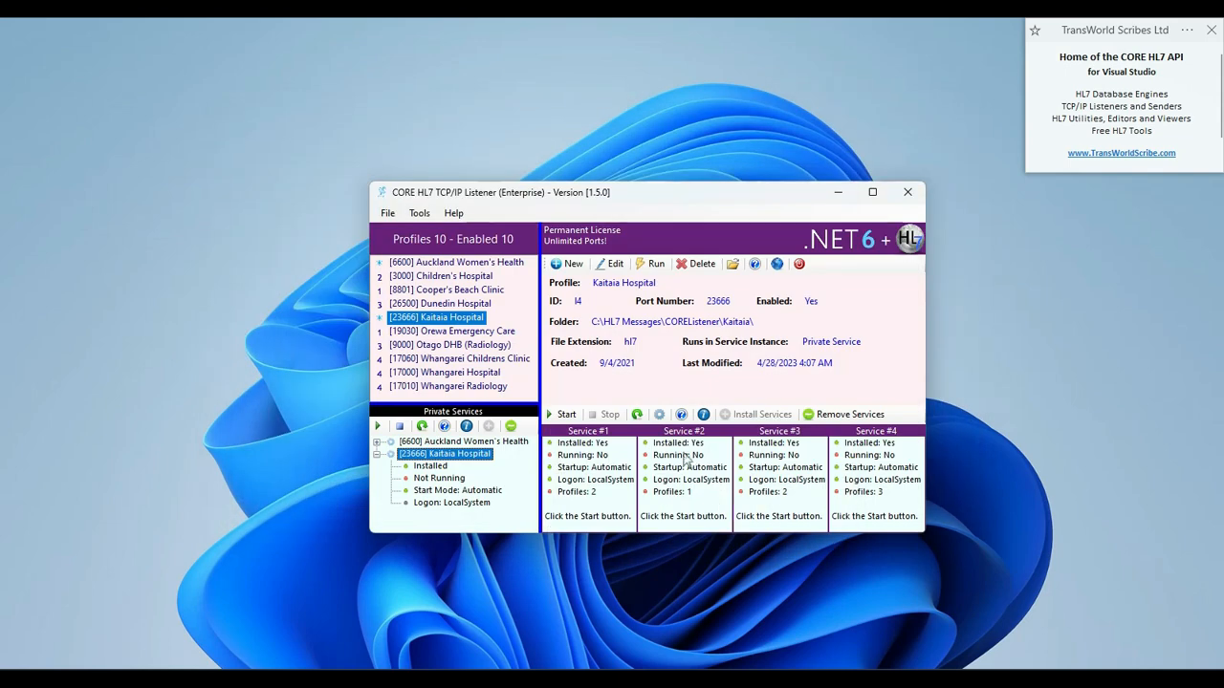
# Switch to the UltraPort Ad Hoc HL7 TCP/IP Sender, check its HL7 data file, and move the CORE HL7 Listener window beside it.
pyautogui.moveTo(781, 679)
pyautogui.click(820, 679)
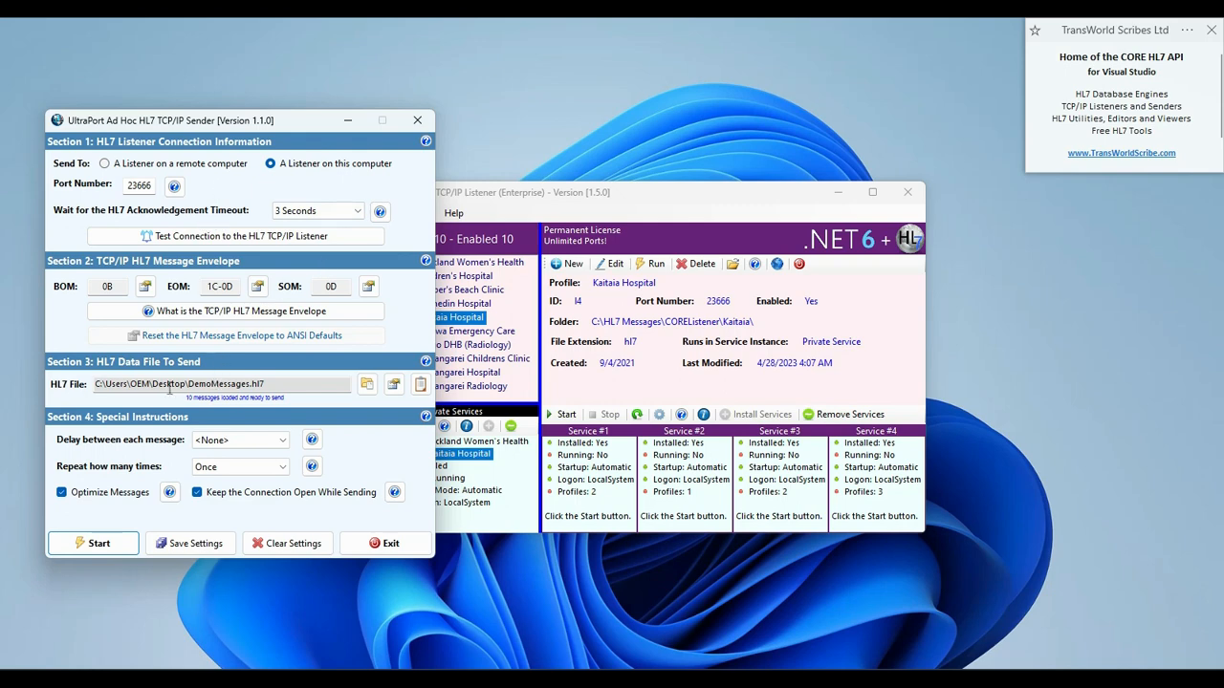
pyautogui.moveTo(281, 385); pyautogui.dragTo(65, 383)
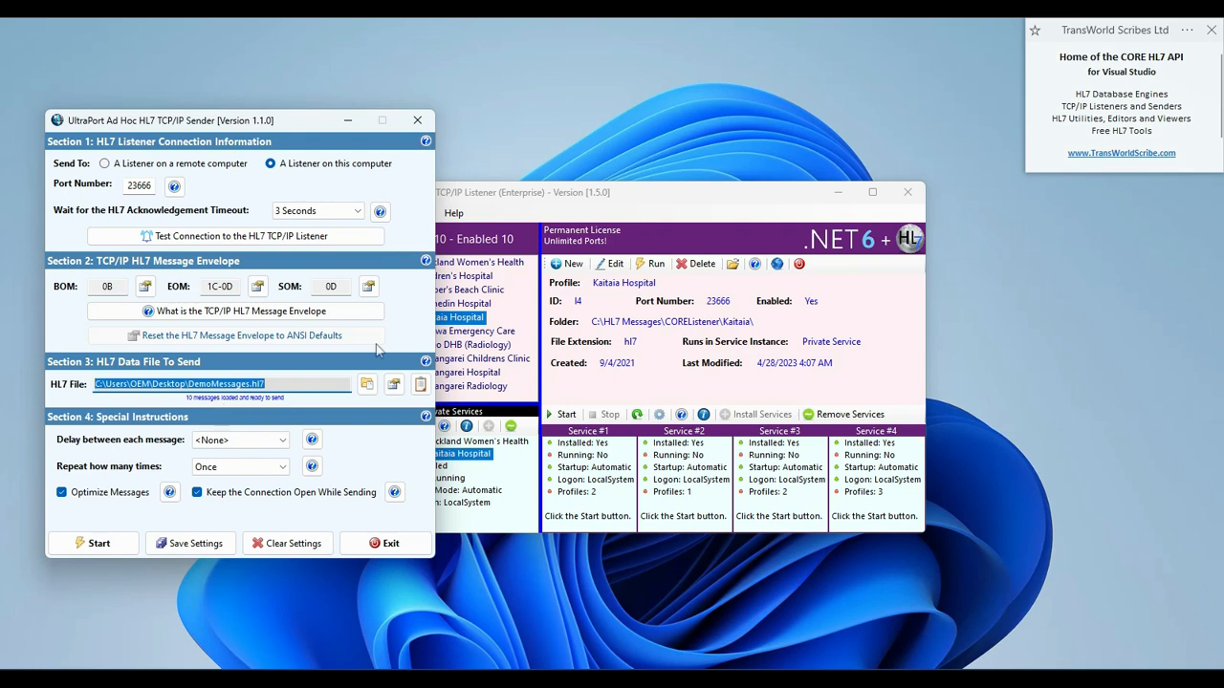
pyautogui.click(529, 196)
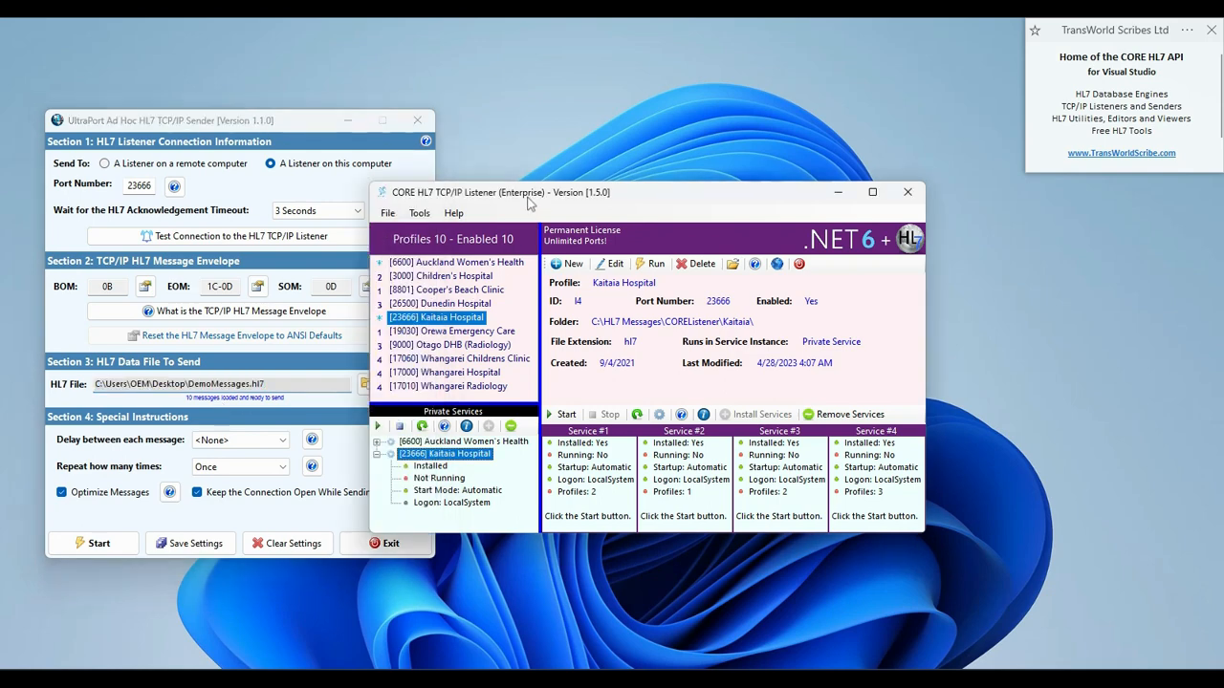
pyautogui.moveTo(529, 203); pyautogui.dragTo(548, 189)
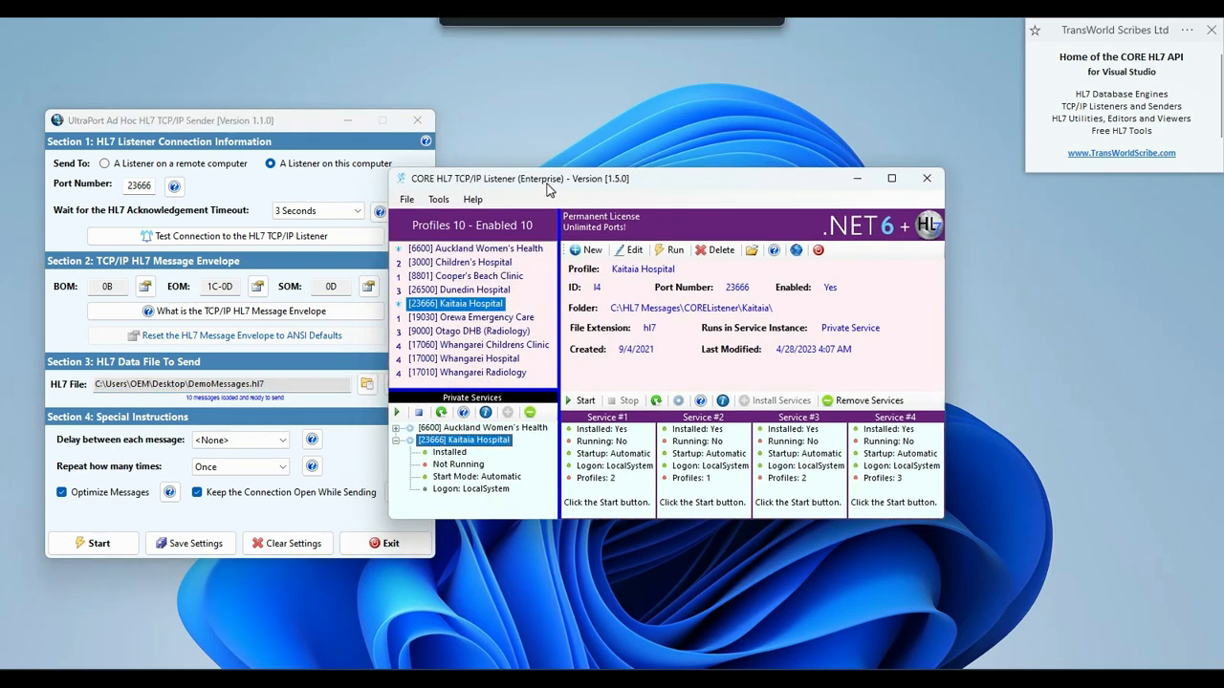
# Edit the Kaitaia Hospital listener profile and enable transforming the message or acknowledgement in its advanced settings.
pyautogui.doubleClick(443, 307)
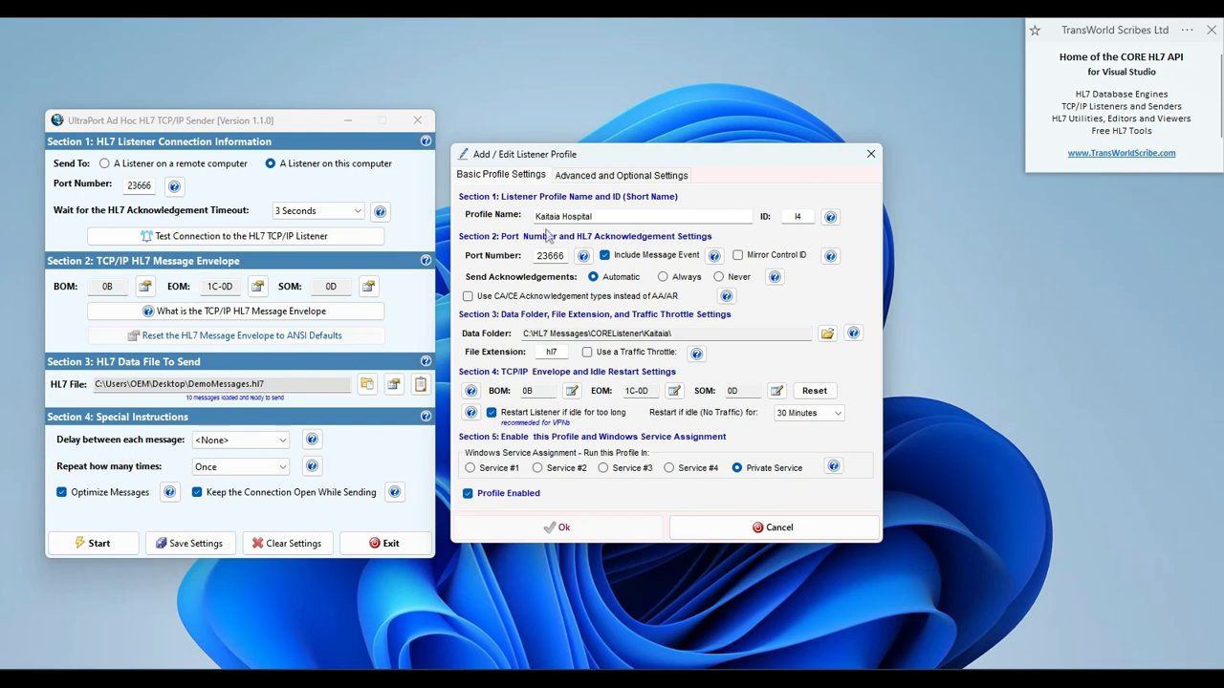
pyautogui.click(587, 180)
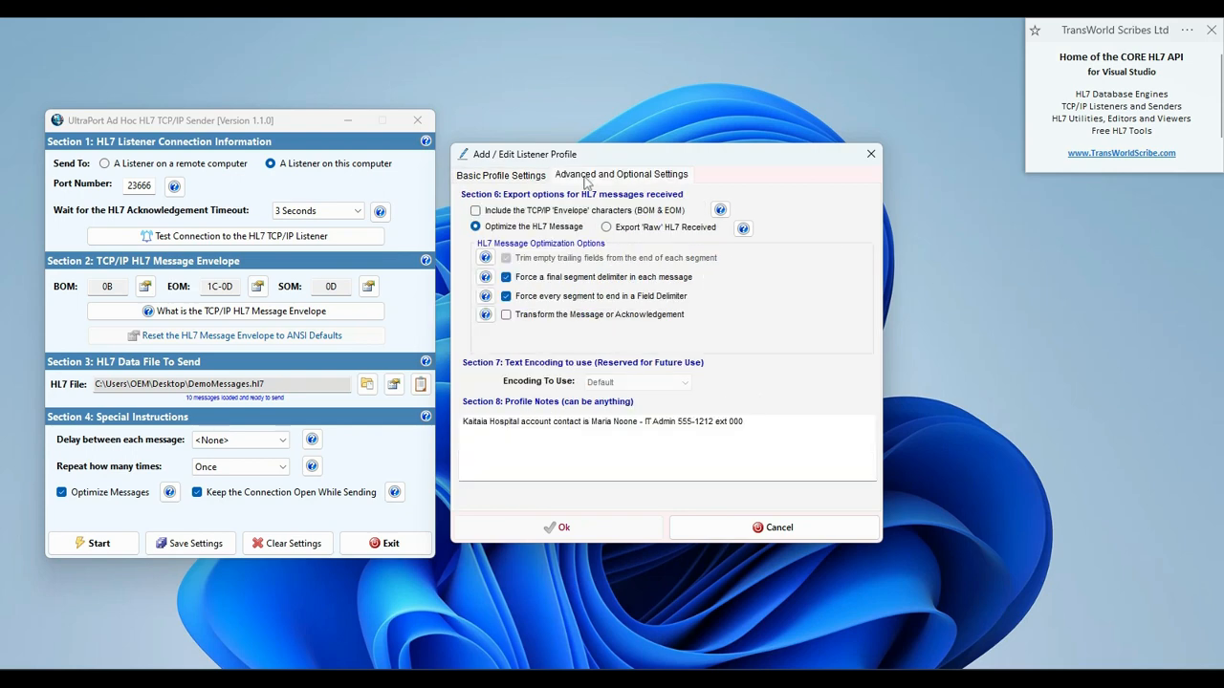
pyautogui.click(507, 316)
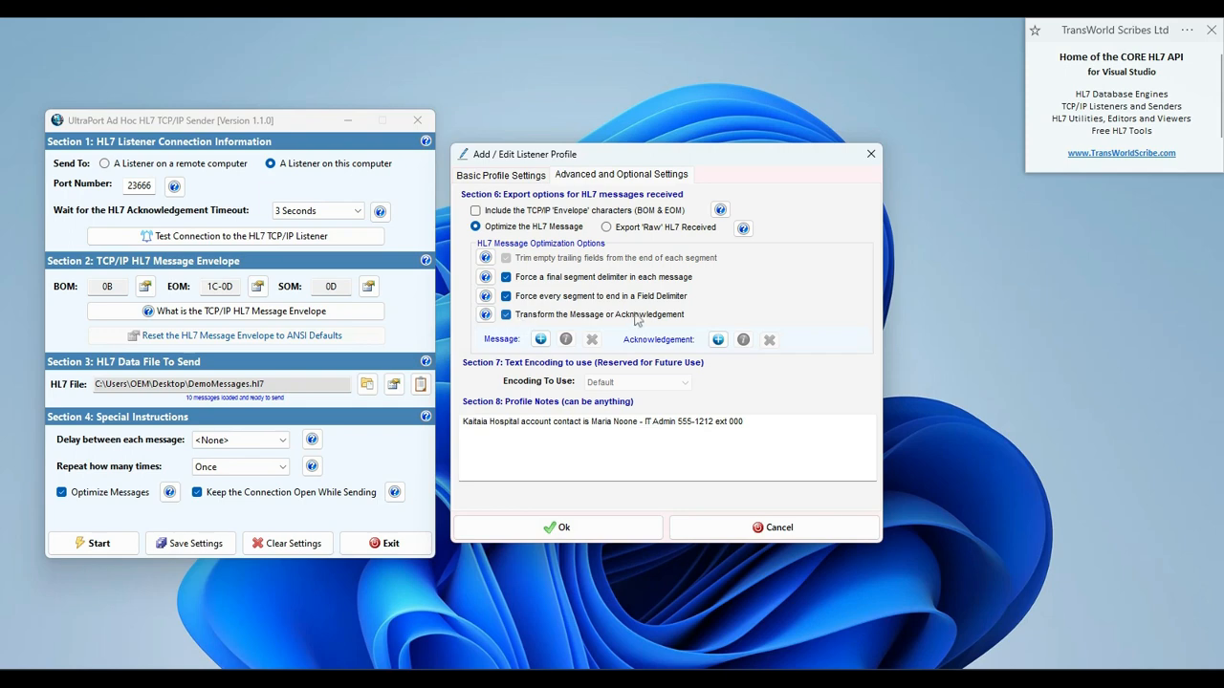
# Create a message transformation instruction targeting segment MSH, field 10, component 1, subcomponent 0.
pyautogui.click(541, 339)
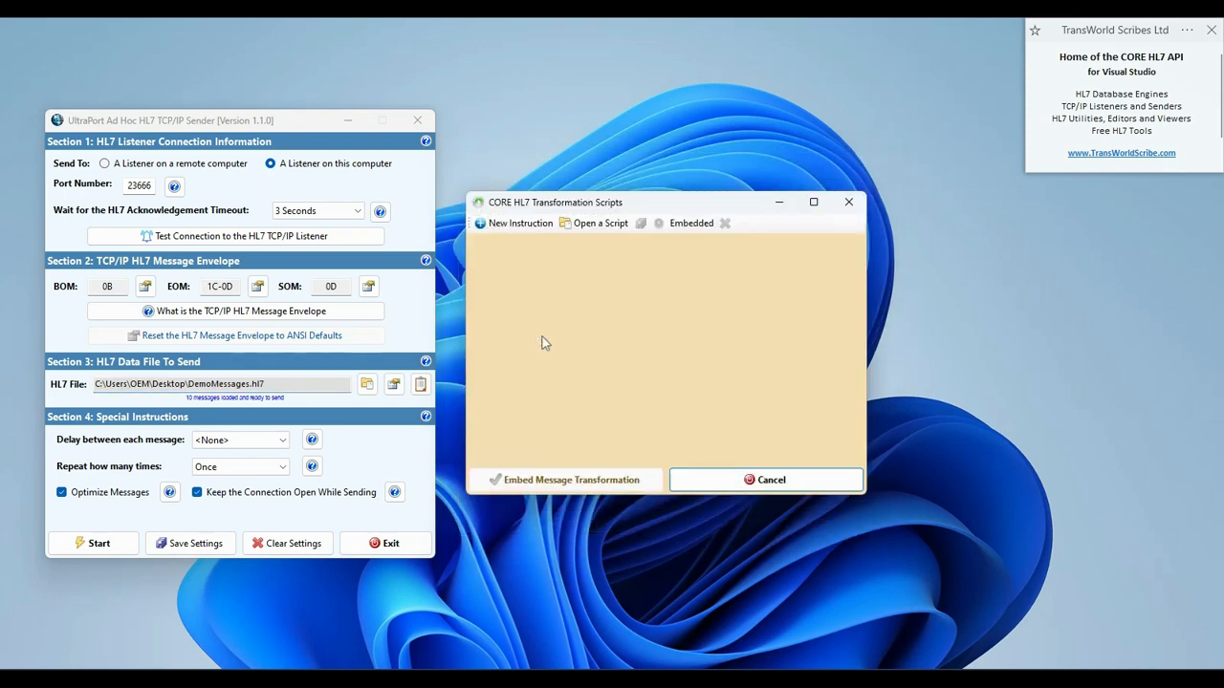
pyautogui.click(525, 225)
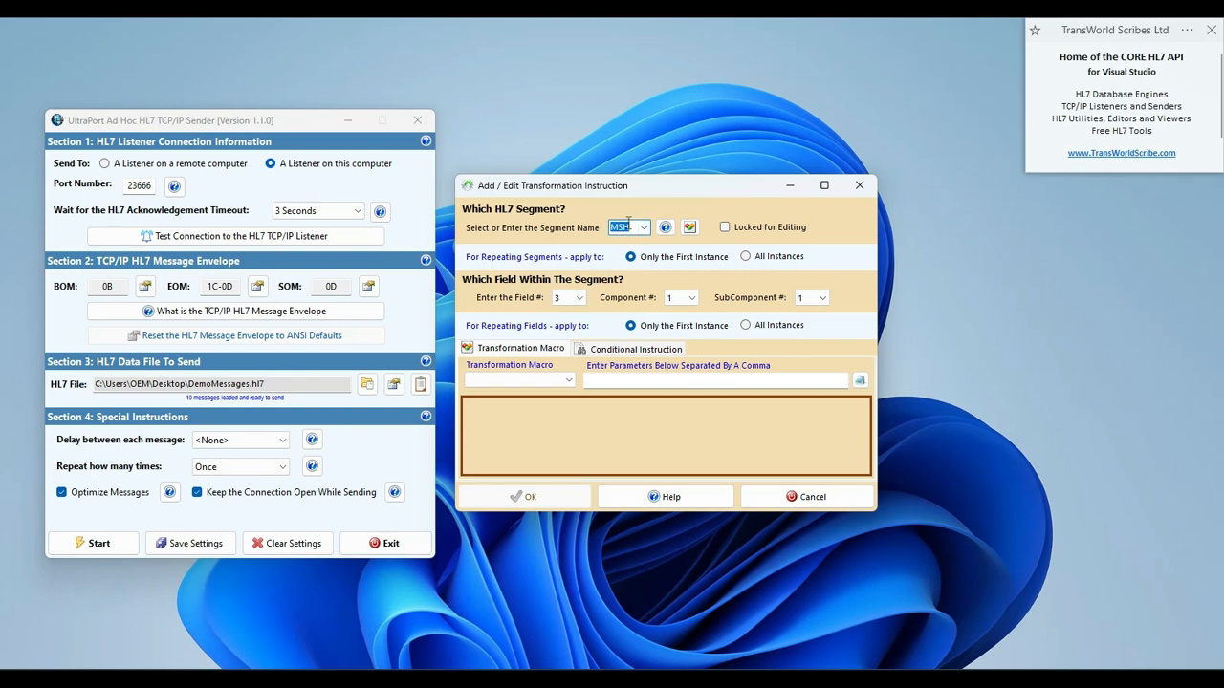
pyautogui.click(579, 298)
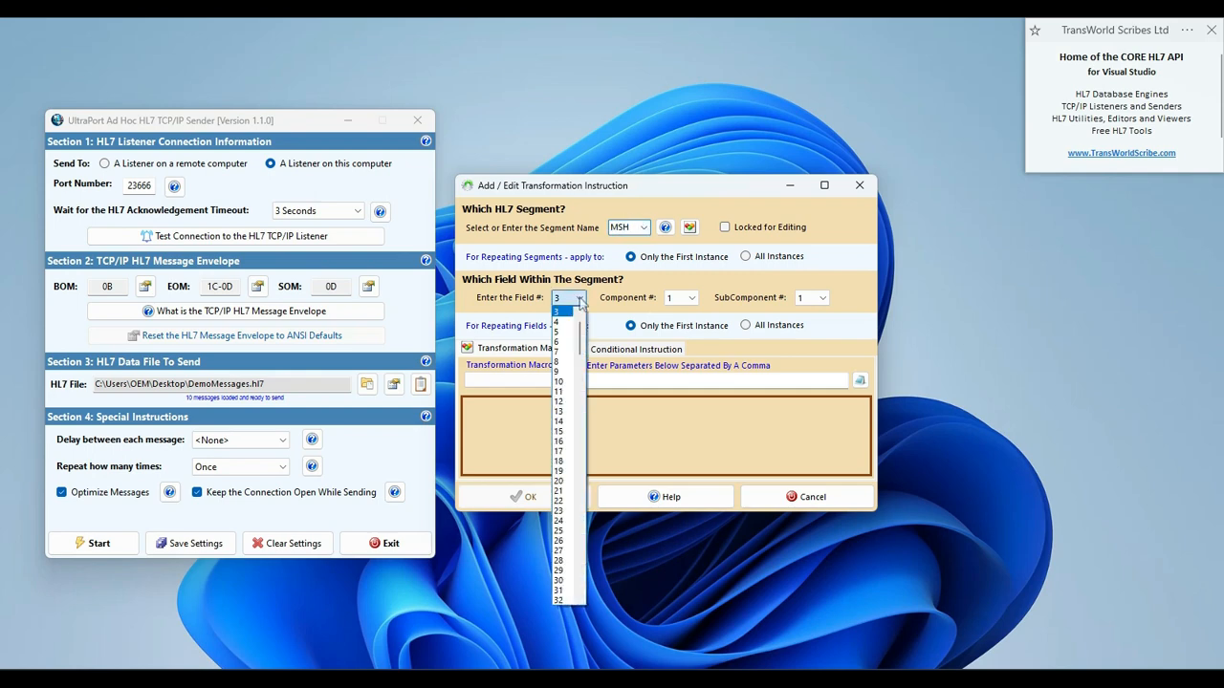
pyautogui.click(562, 382)
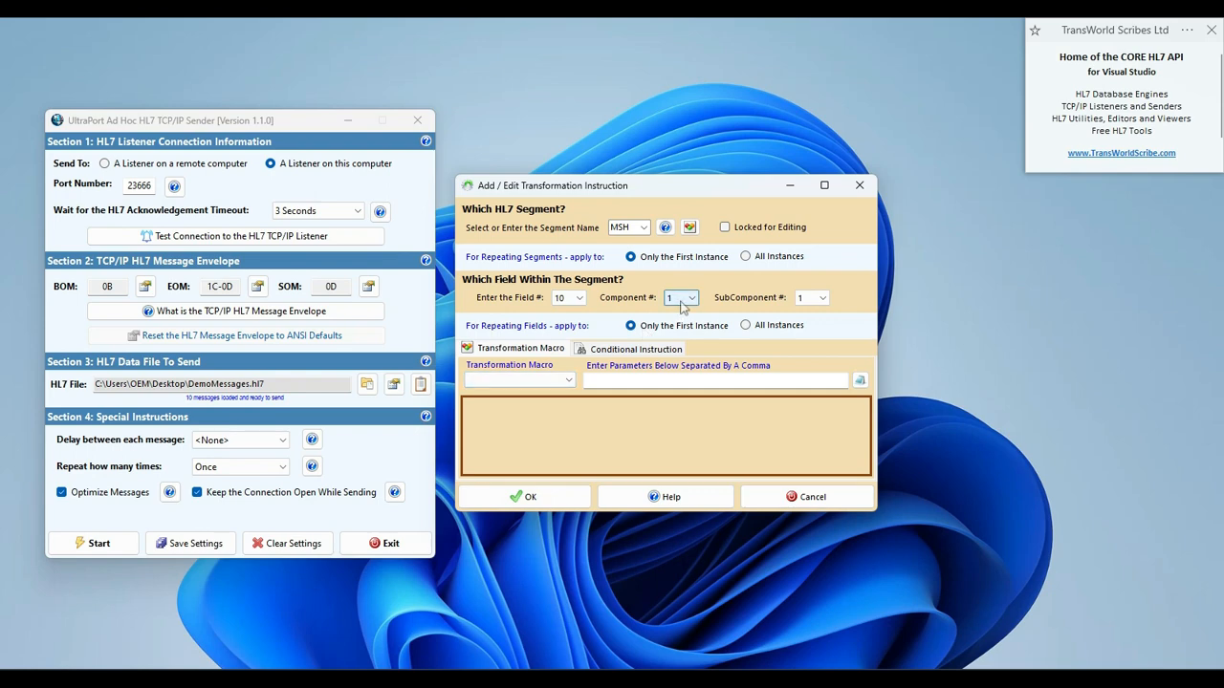
pyautogui.click(822, 299)
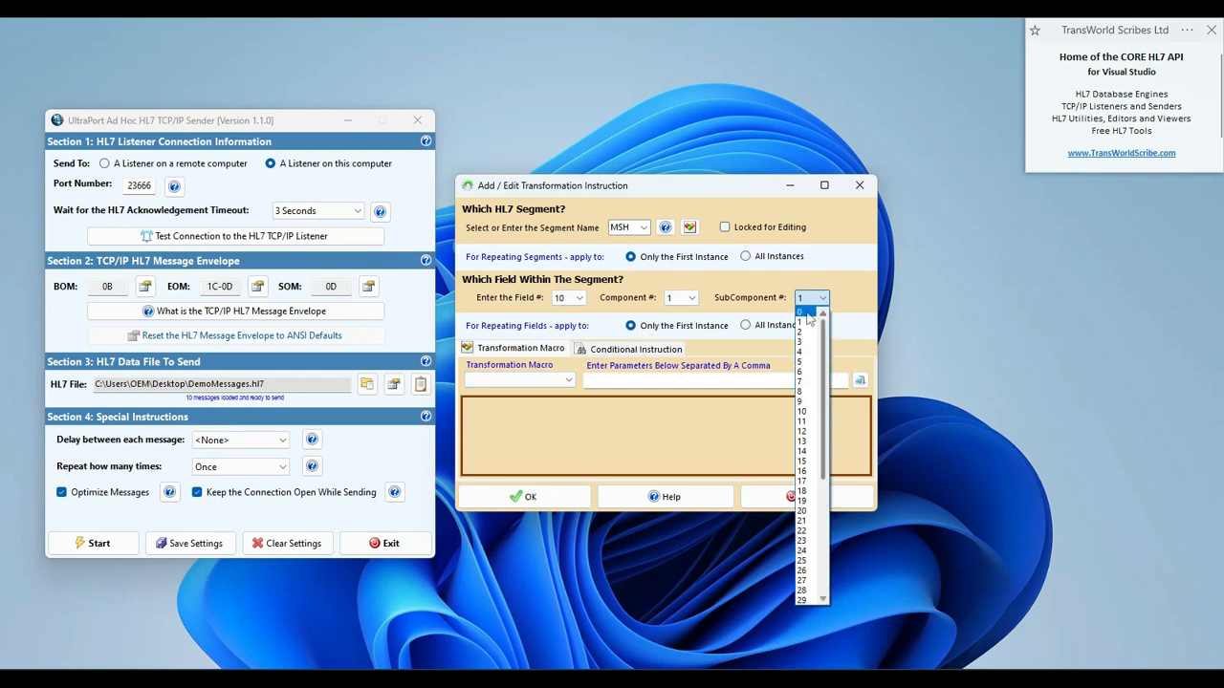
pyautogui.click(805, 312)
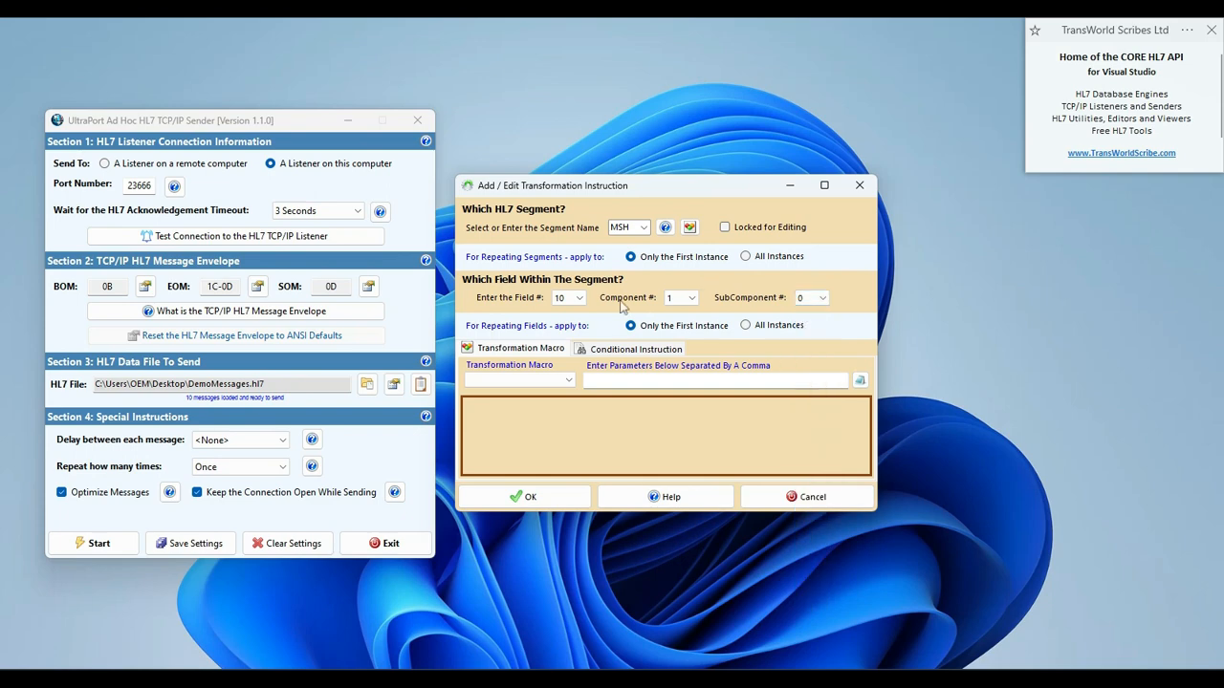
# Assign the MessageControlID macro to the instruction and save the Kaitaia Hospital profile with the message transformation embedded.
pyautogui.click(567, 381)
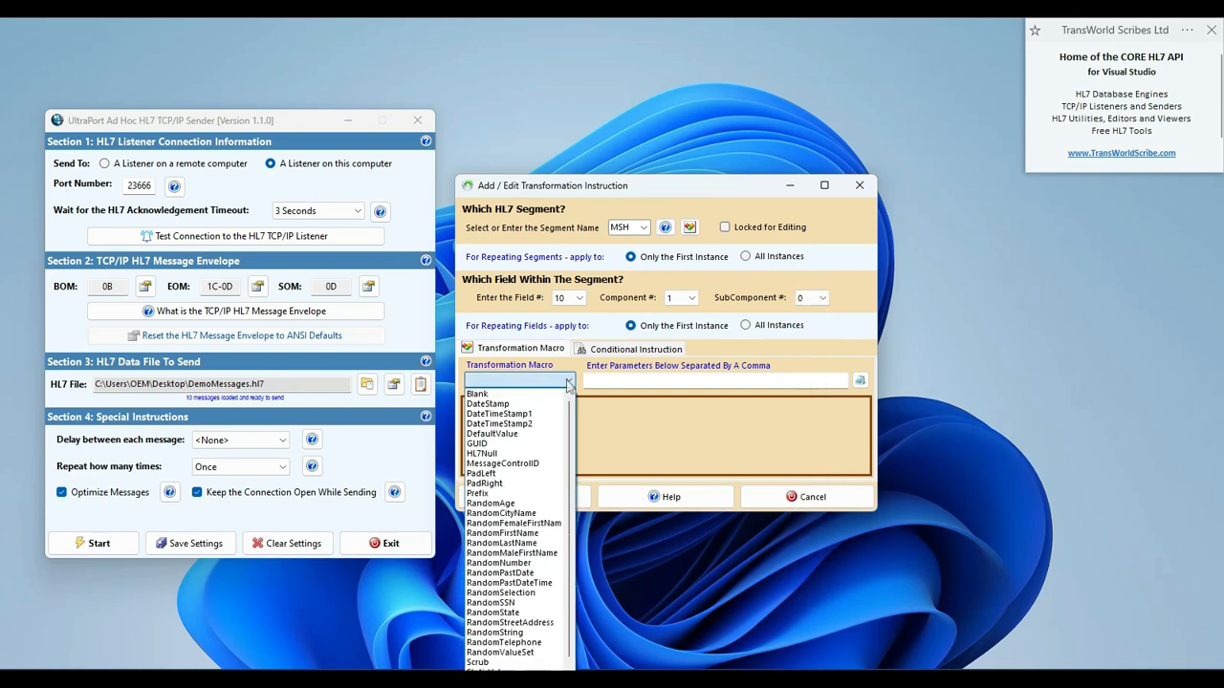
pyautogui.click(507, 463)
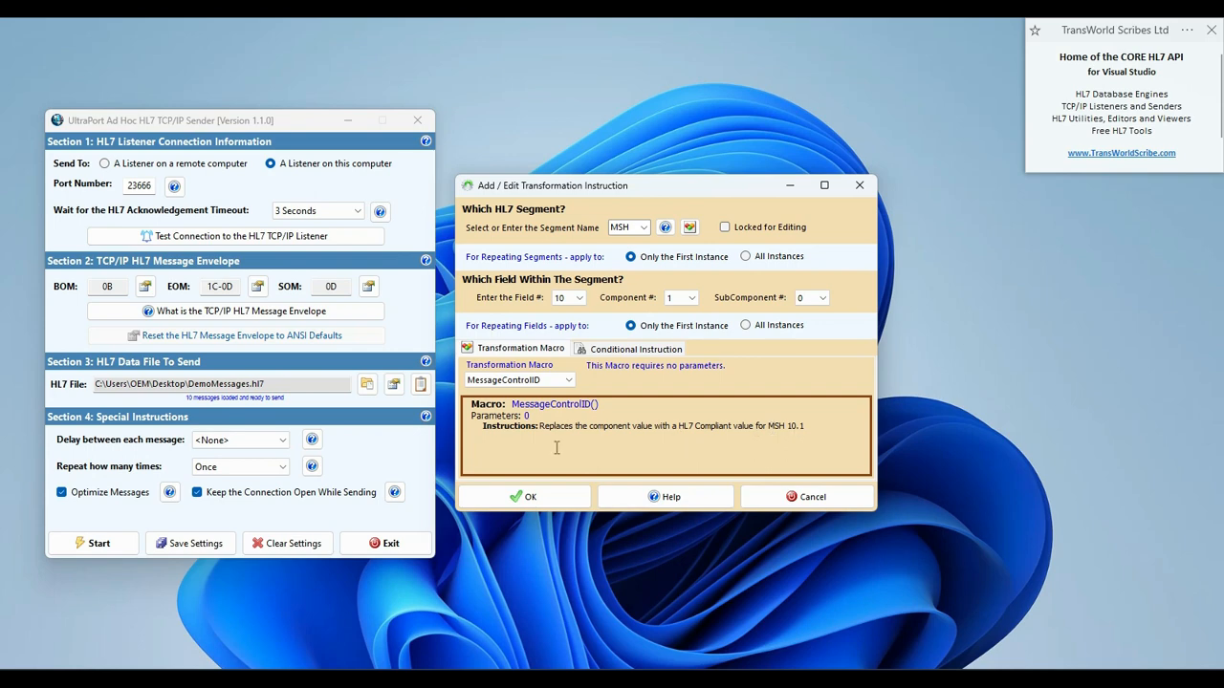
pyautogui.click(558, 496)
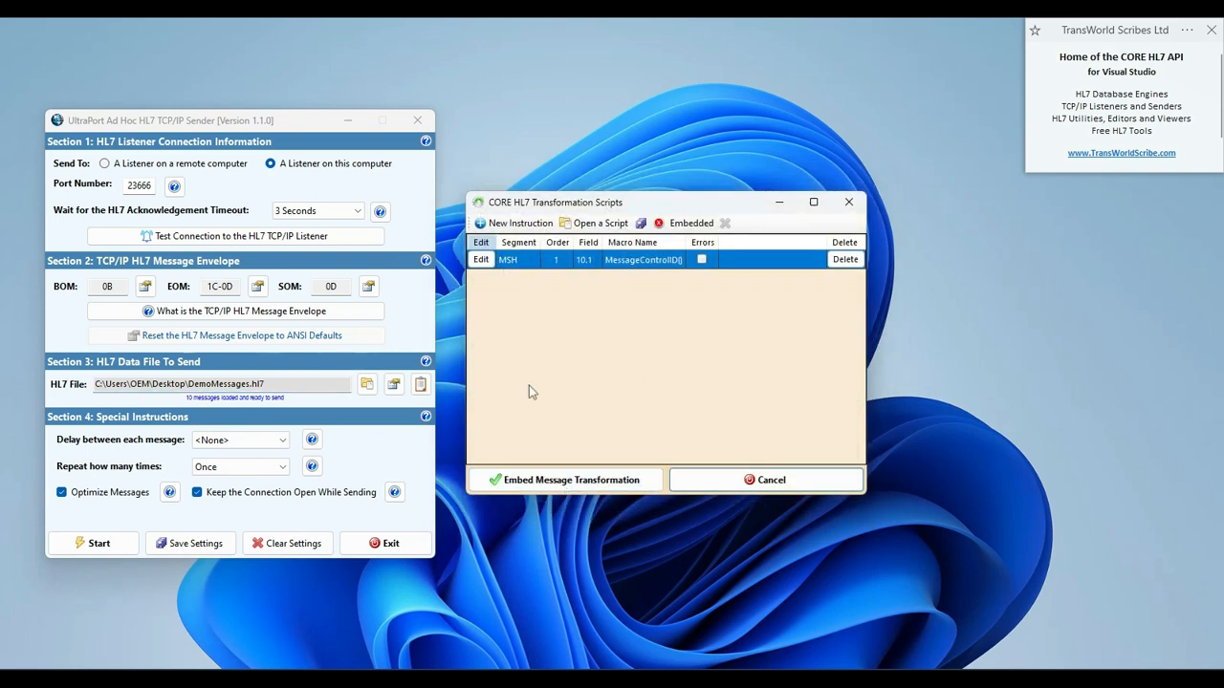
pyautogui.click(552, 478)
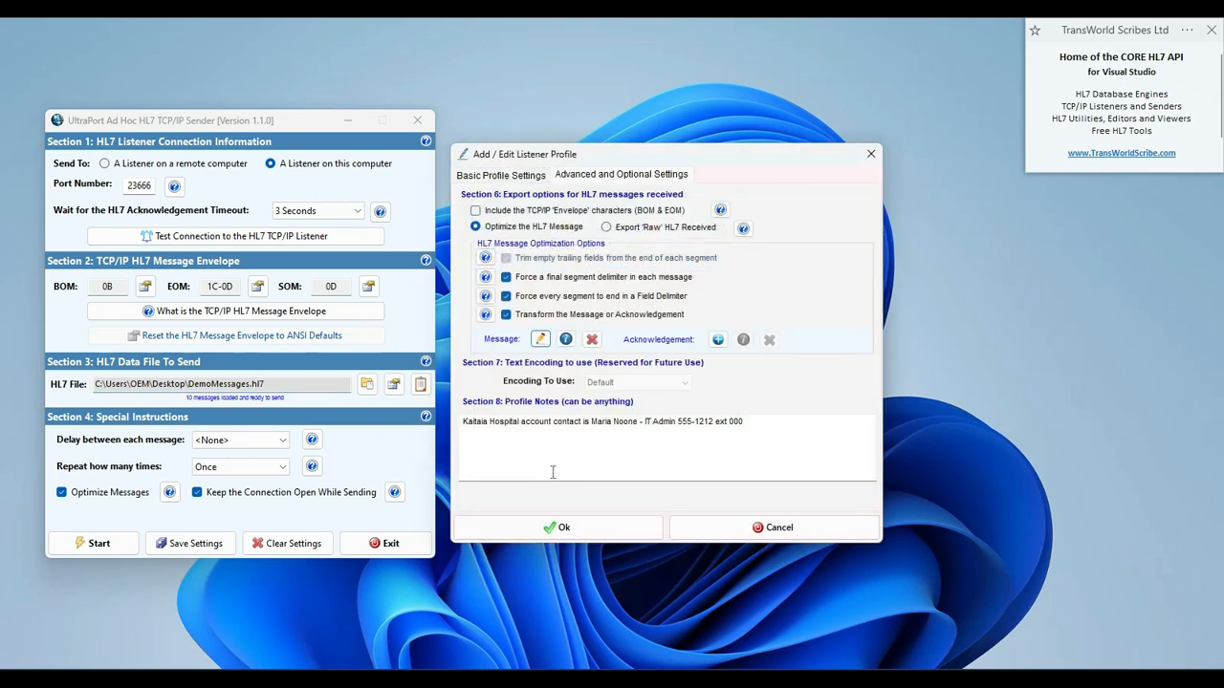
pyautogui.click(547, 526)
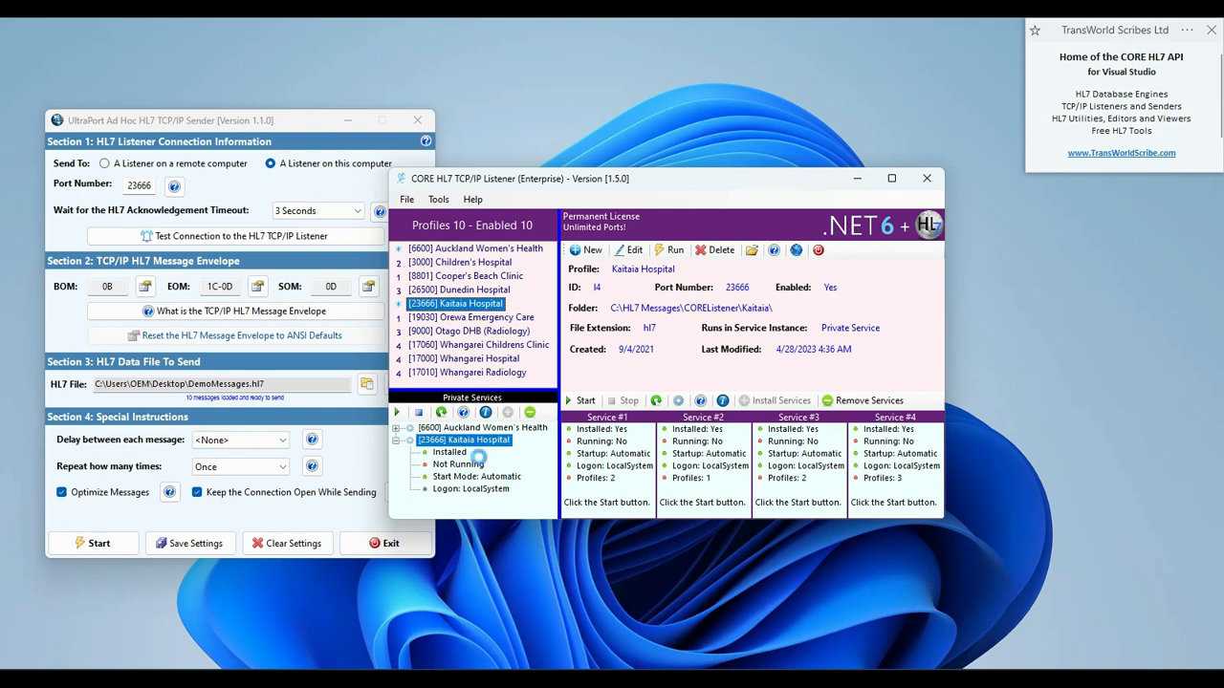
# Start the Kaitaia Hospital private service and send the DemoMessages.hl7 messages to port 23666 from the UltraPort Ad Hoc HL7 Sender.
pyautogui.rightClick(478, 443)
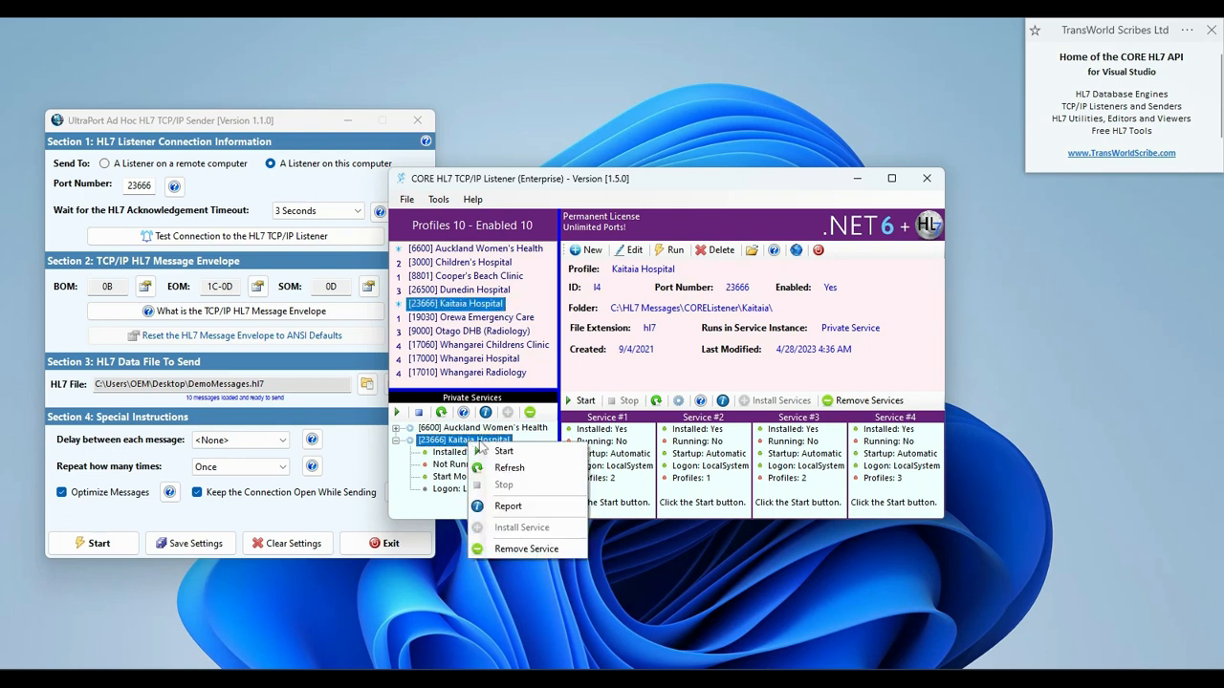
pyautogui.click(503, 451)
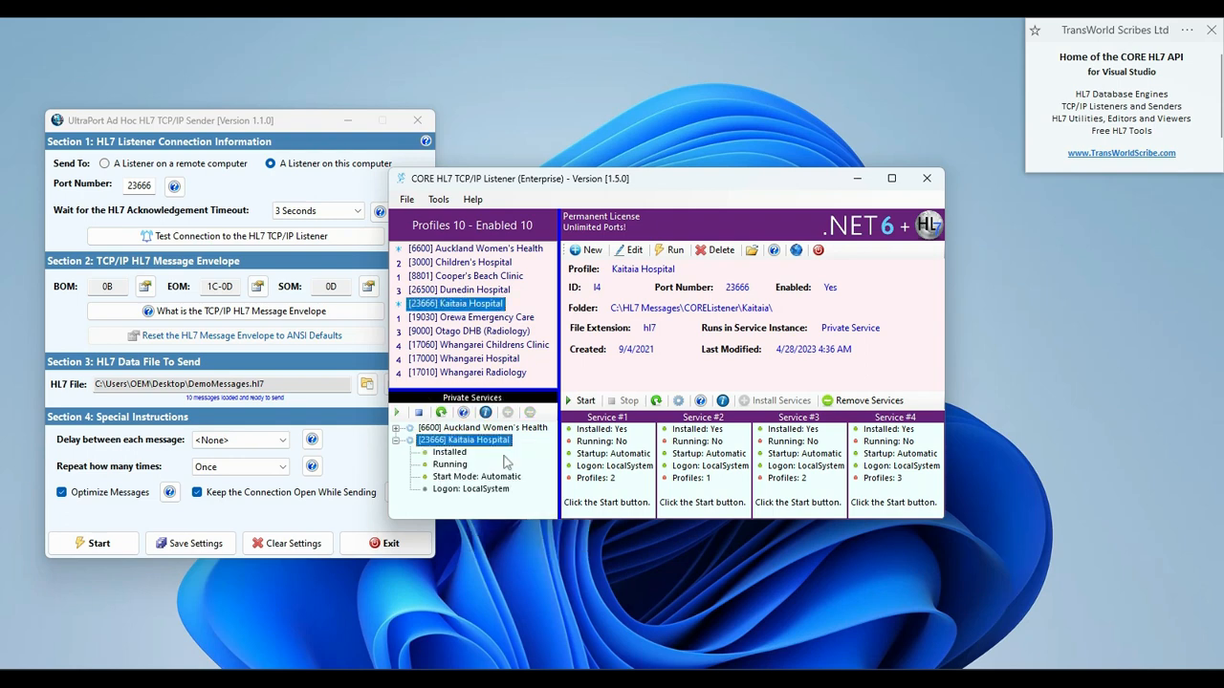
pyautogui.click(218, 127)
pyautogui.click(105, 544)
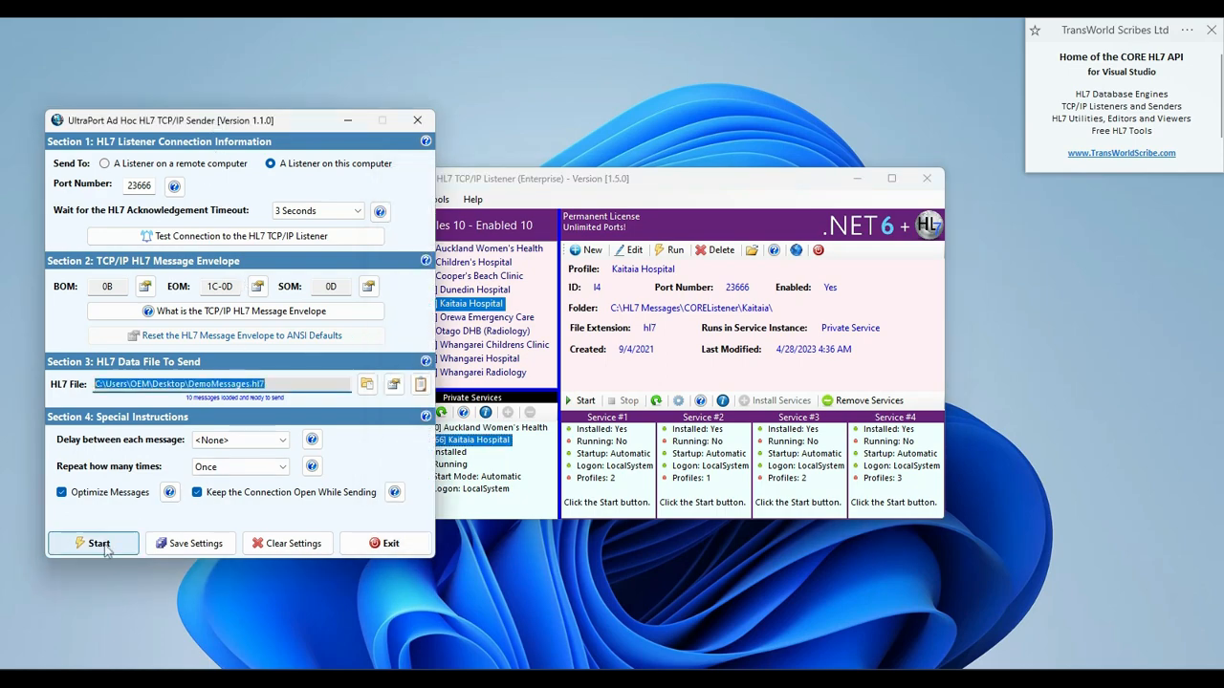
# Start sending the demo messages to the listener and inspect the message control ID in the first HL7 message sent.
pyautogui.click(106, 510)
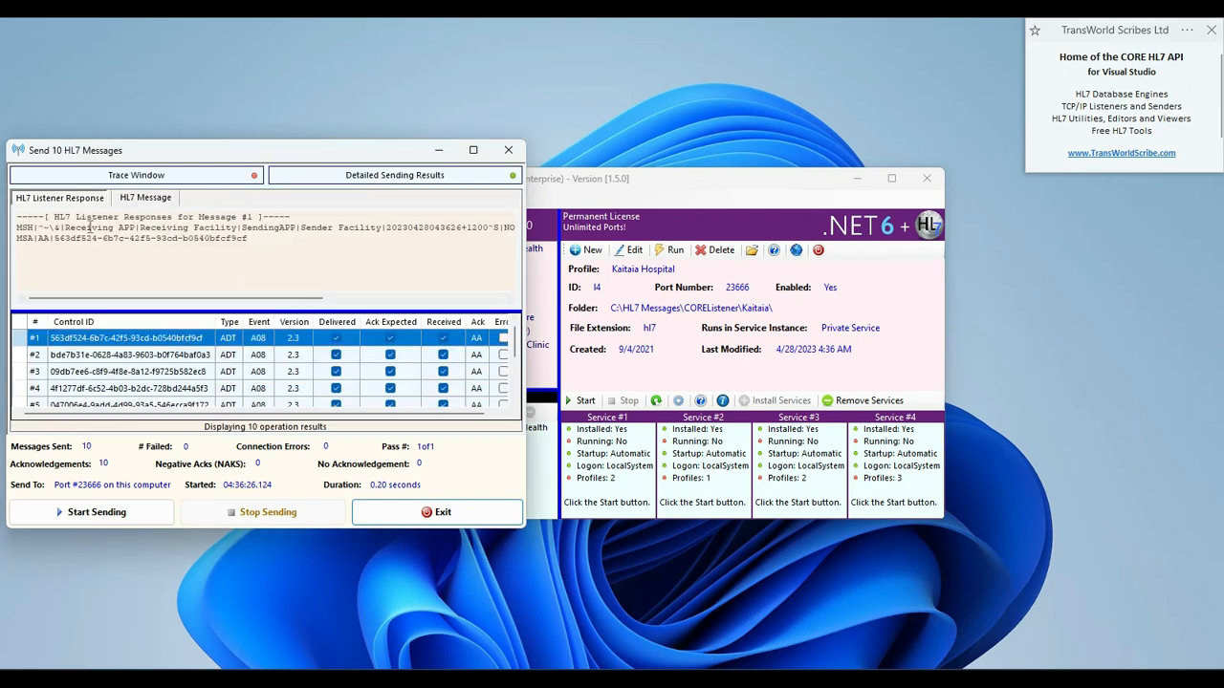
pyautogui.click(144, 198)
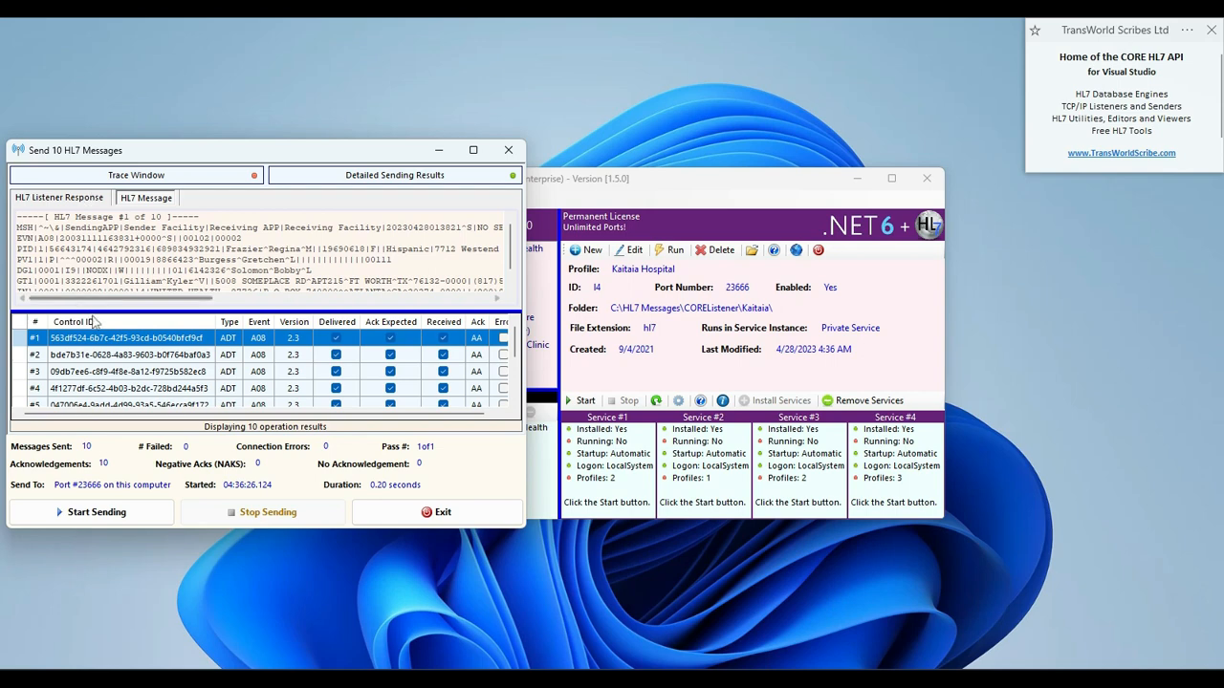
pyautogui.moveTo(113, 299); pyautogui.dragTo(220, 300)
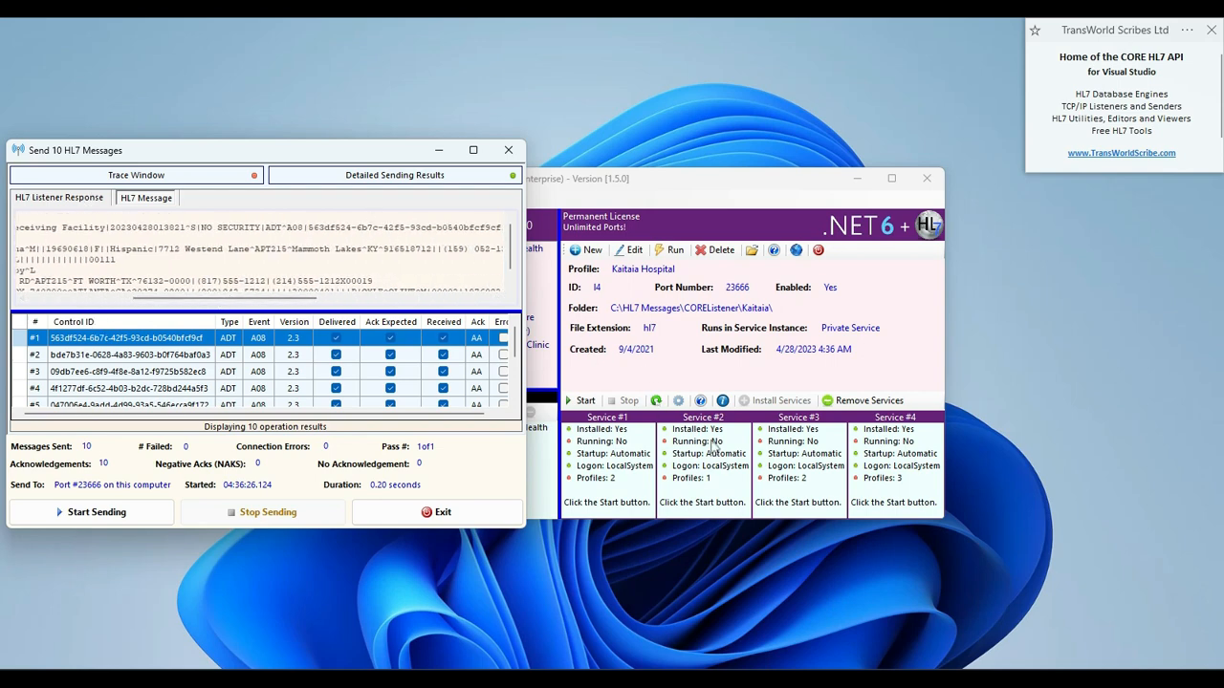
# Switch to the Kaitaia data folder in File Explorer to check the HL7 files written by the listener.
pyautogui.click(663, 351)
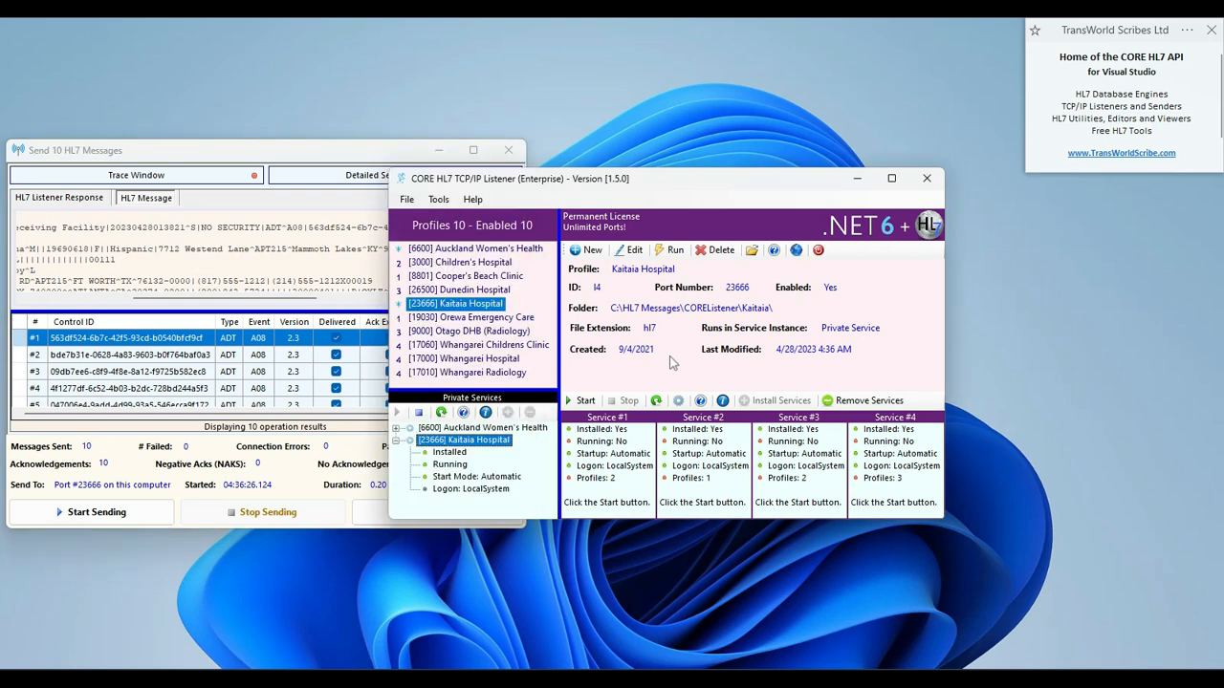
pyautogui.moveTo(646, 677)
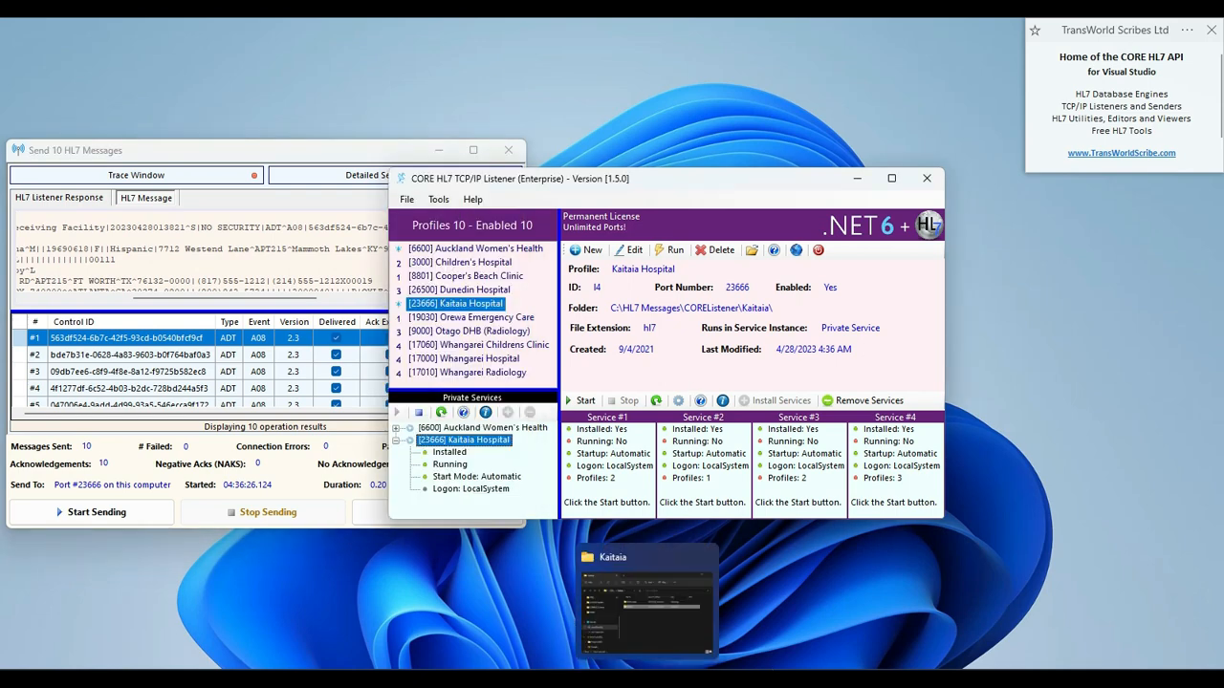
pyautogui.click(668, 656)
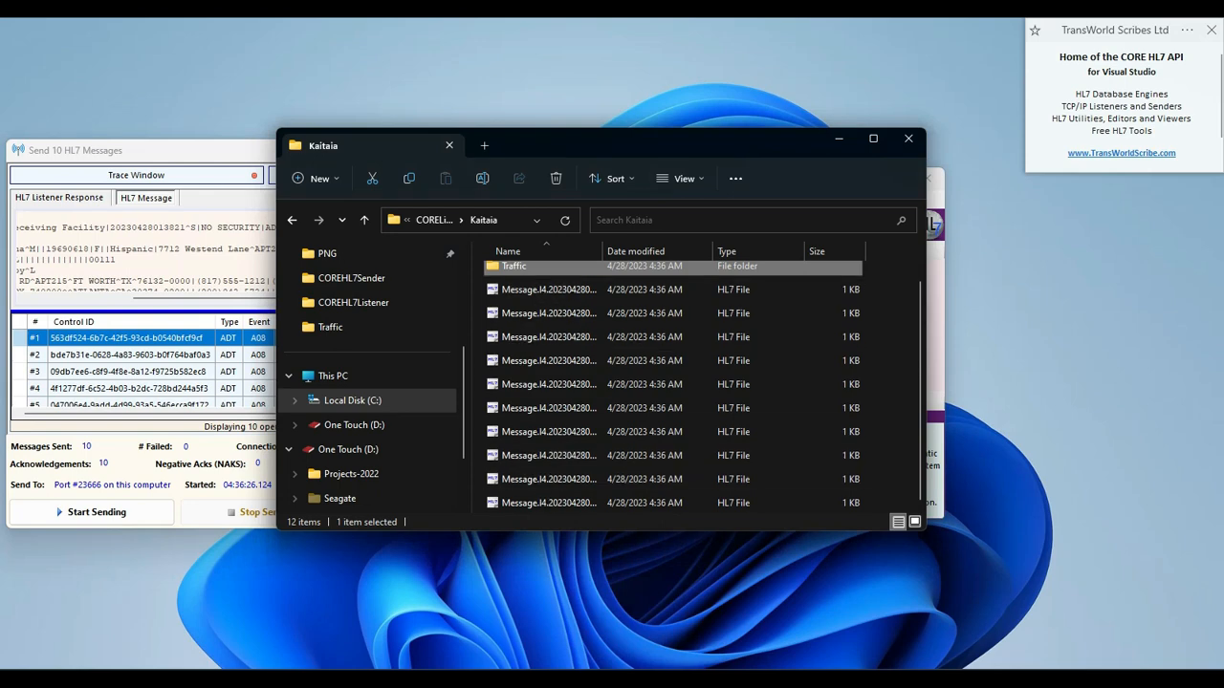
# Switch to CORE HL7 Viewer and import the HL7 messages from C:\HL7 Messages\CORELIstener\Kaitaia\ into the message store.
pyautogui.moveTo(782, 677)
pyautogui.click(860, 612)
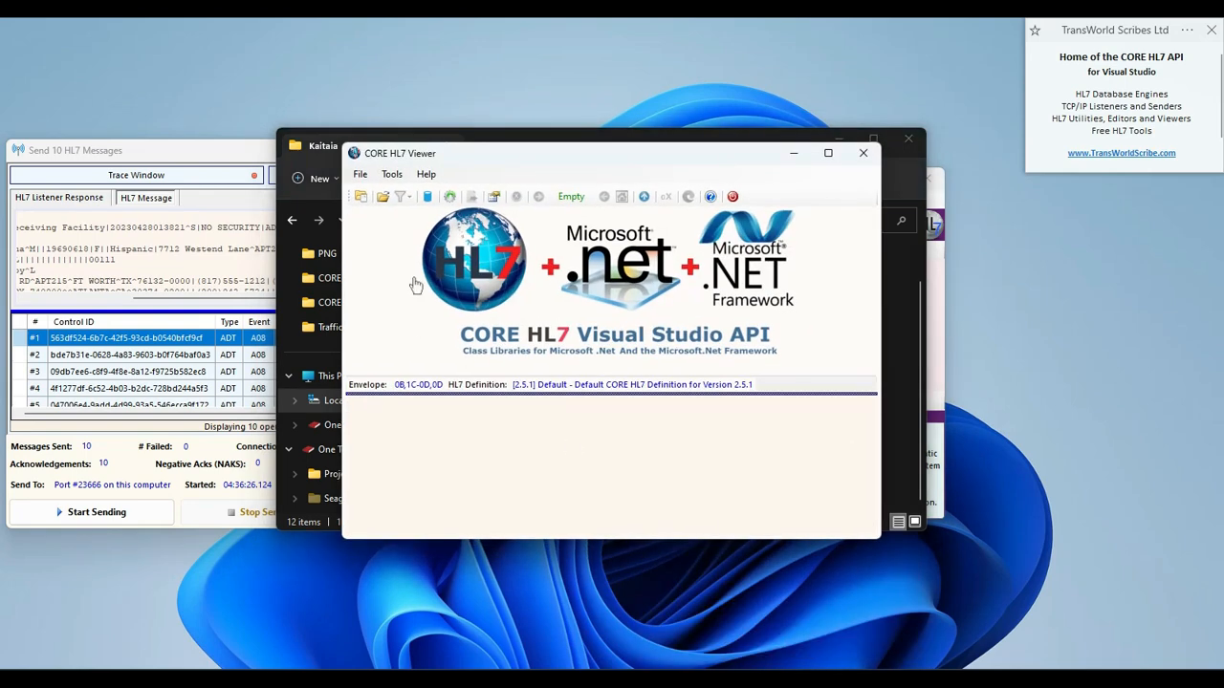
pyautogui.click(364, 195)
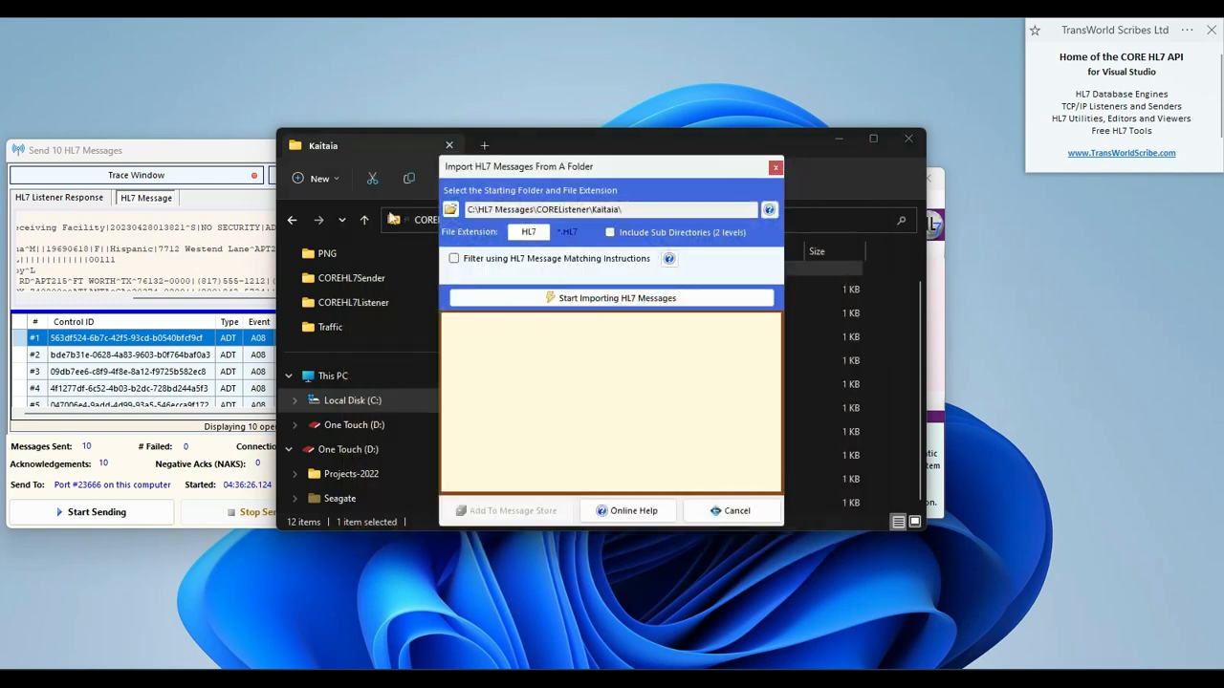
pyautogui.click(564, 299)
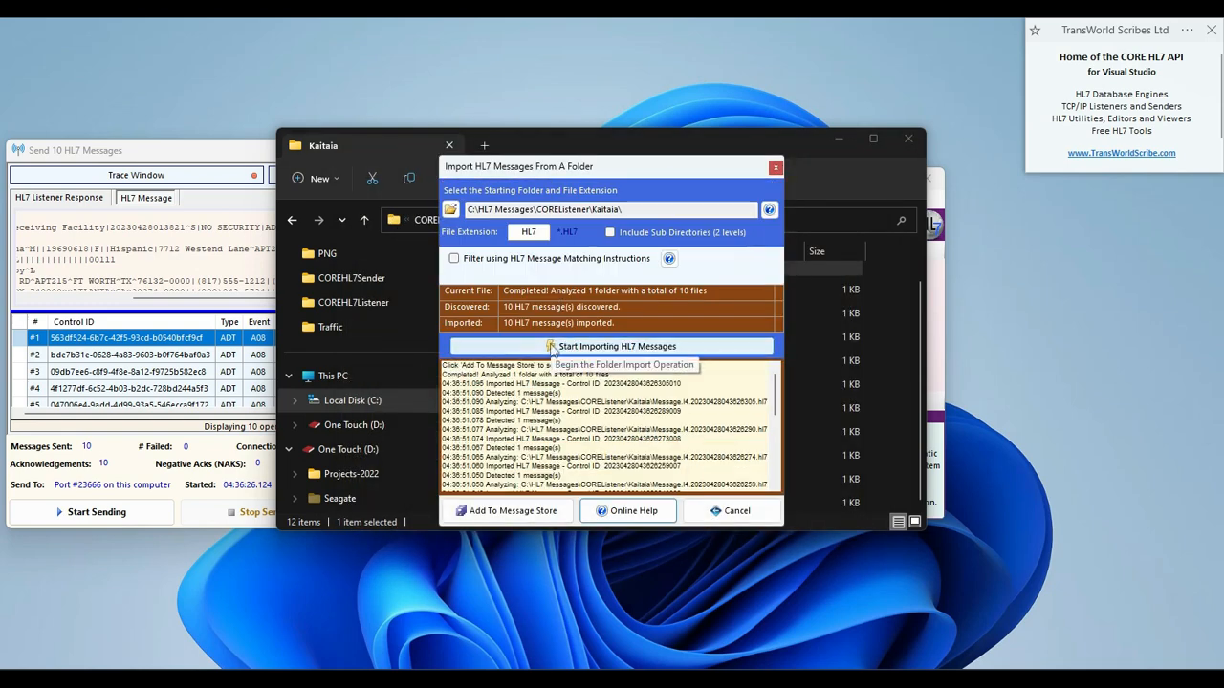
pyautogui.click(528, 516)
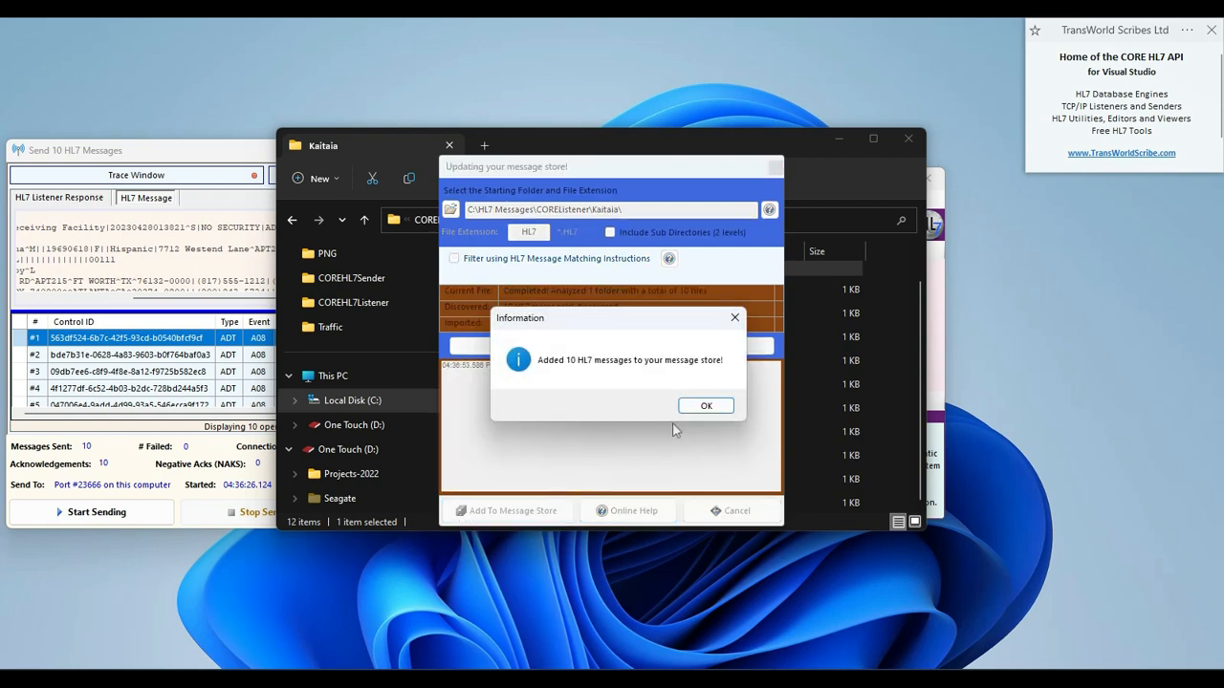
pyautogui.click(702, 404)
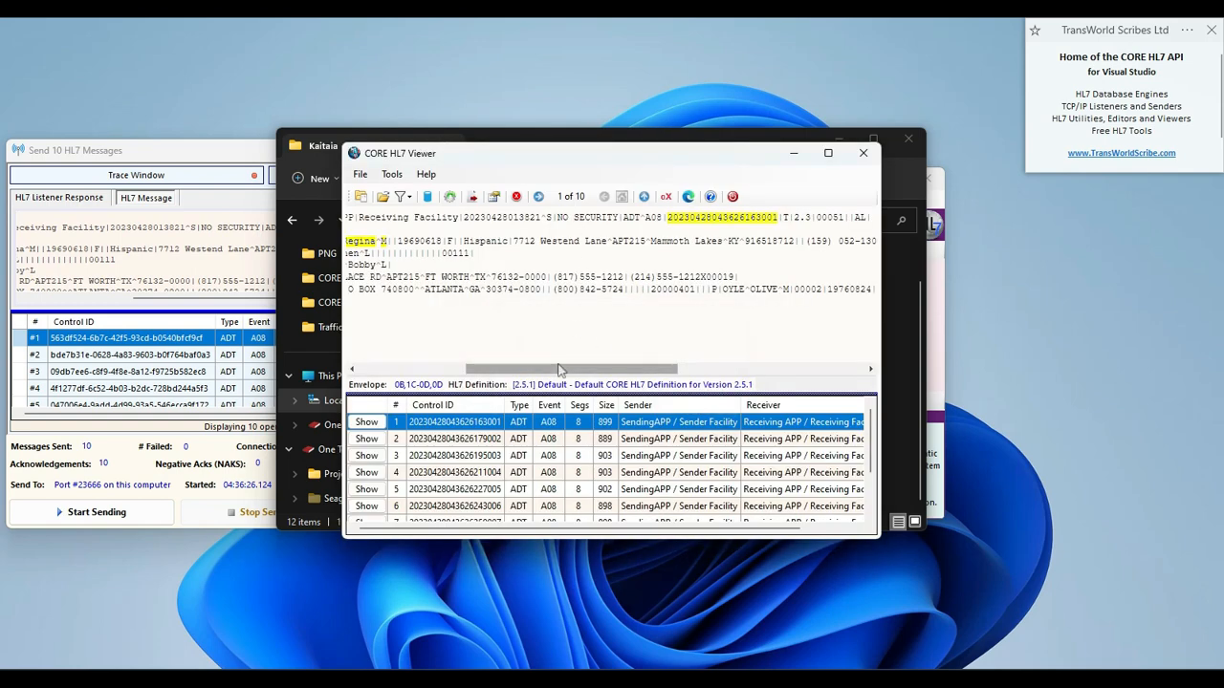
# Examine the message control ID in the MSH segment of the first imported message.
pyautogui.moveTo(562, 369); pyautogui.dragTo(445, 369)
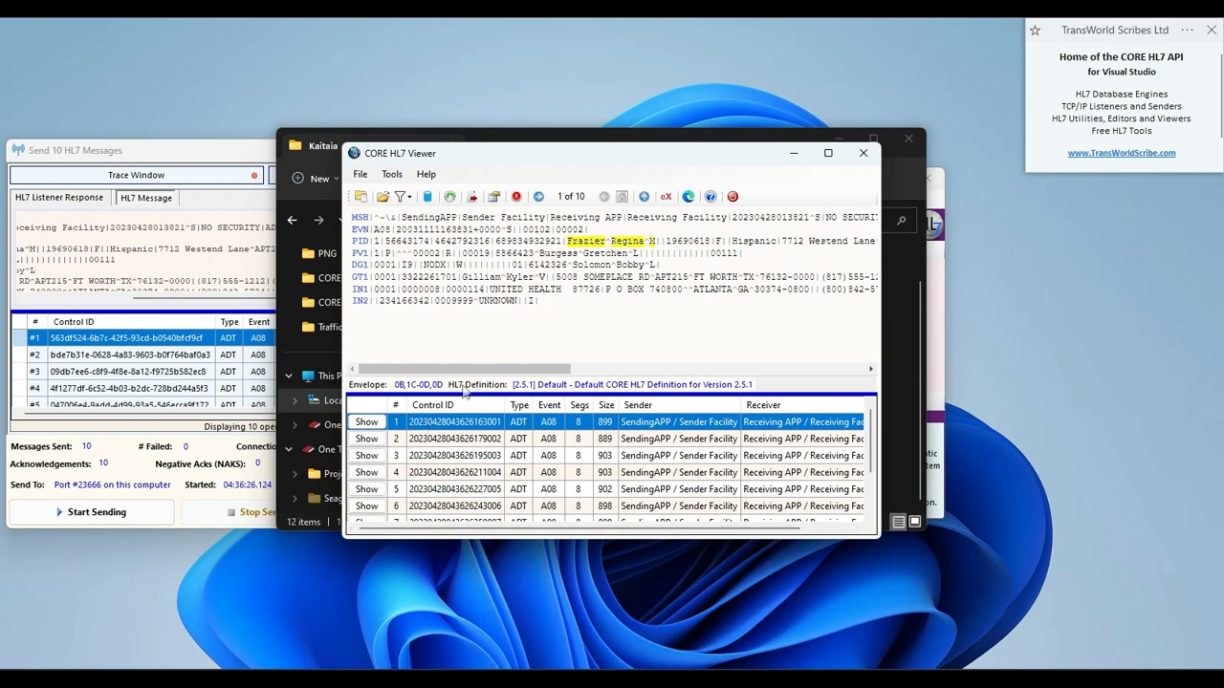
pyautogui.moveTo(495, 369); pyautogui.dragTo(582, 368)
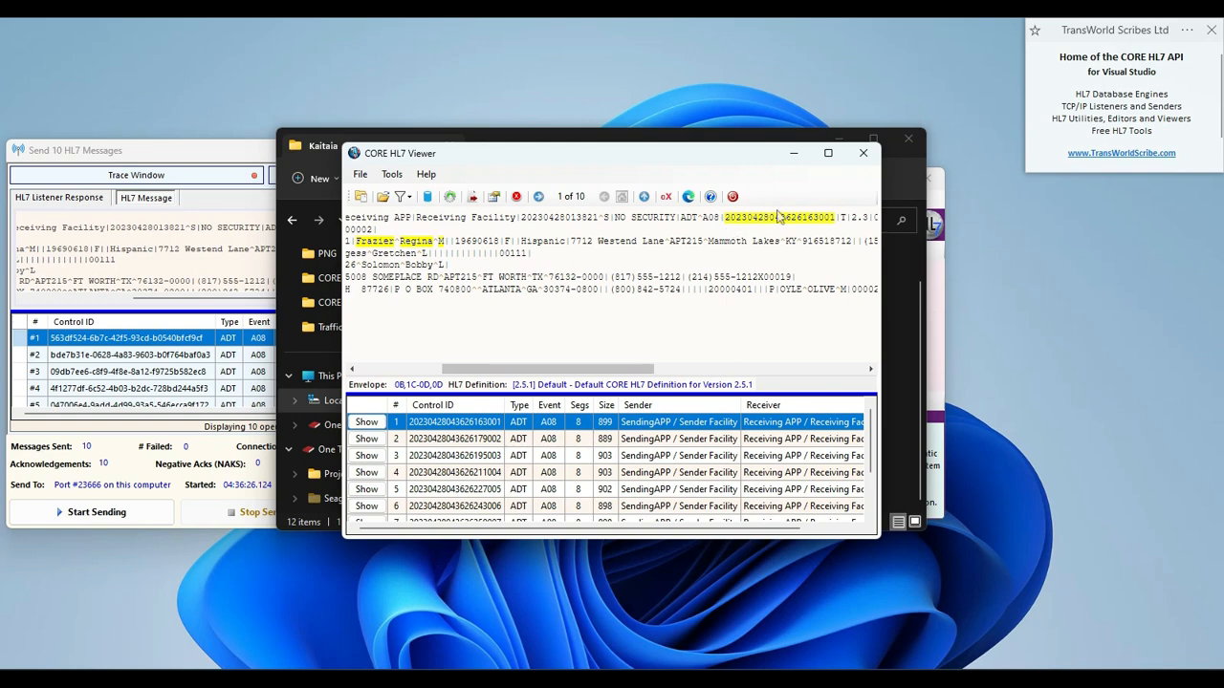
pyautogui.moveTo(824, 219)
# Open the Traffic.I4.20230428.log file from the Traffic subfolder of the Kaitaia data folder.
pyautogui.click(897, 335)
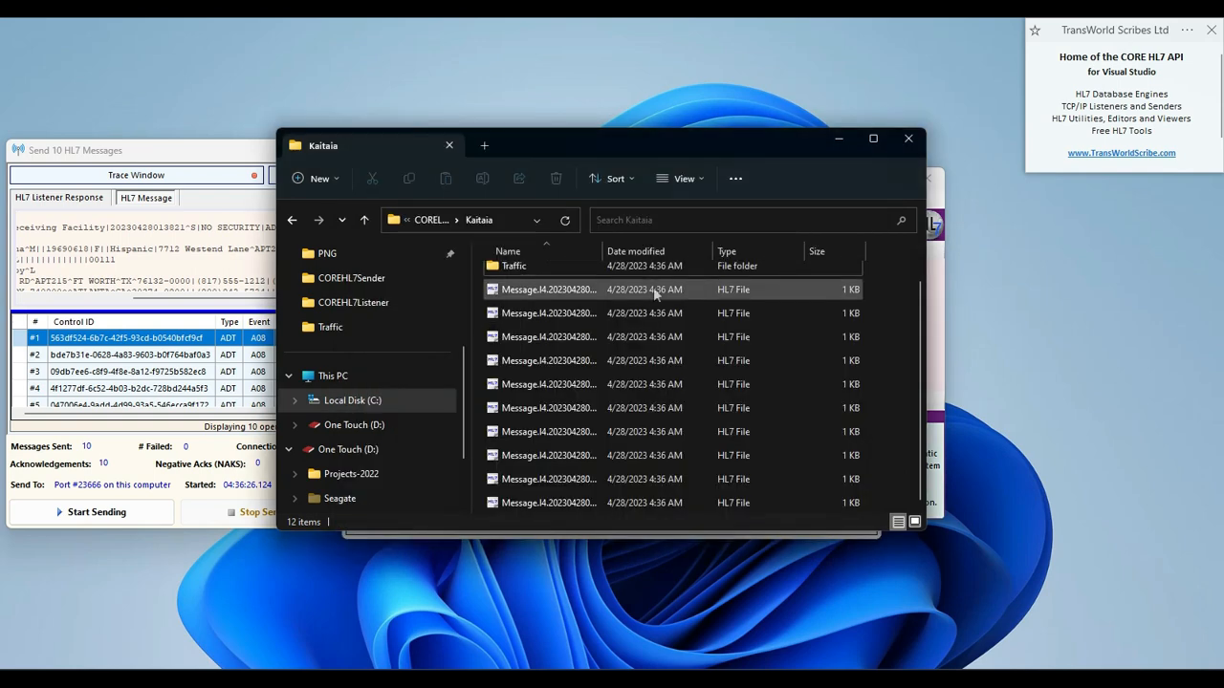
pyautogui.doubleClick(511, 271)
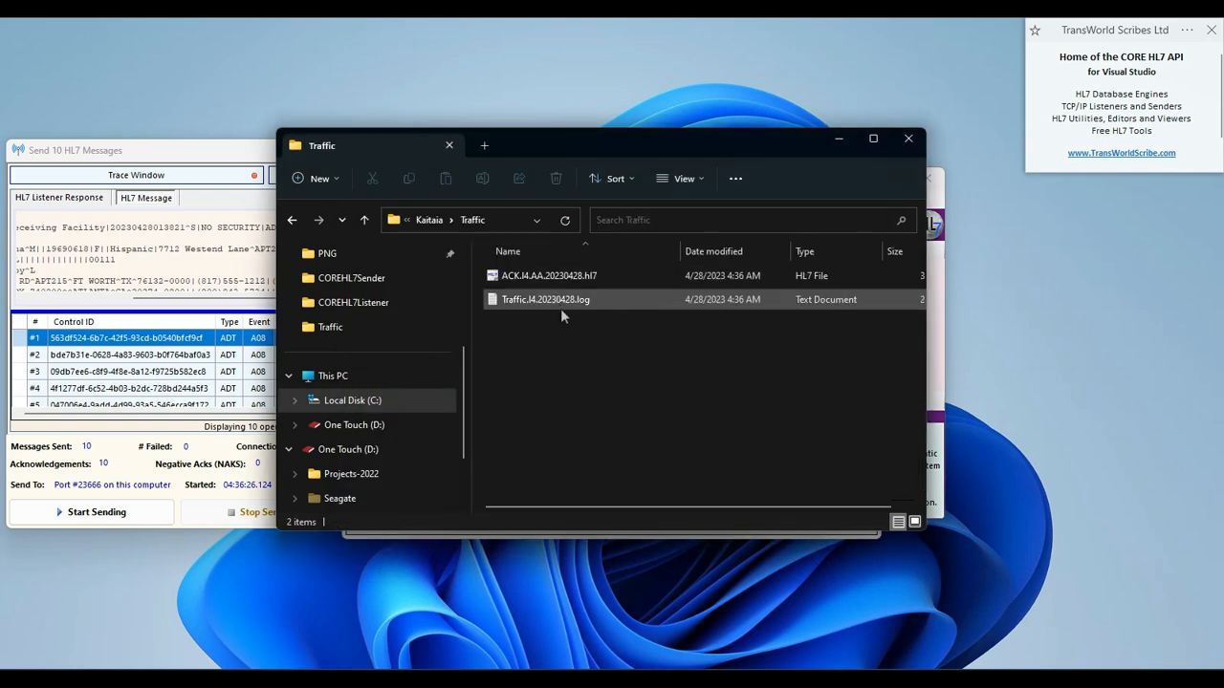
pyautogui.click(542, 302)
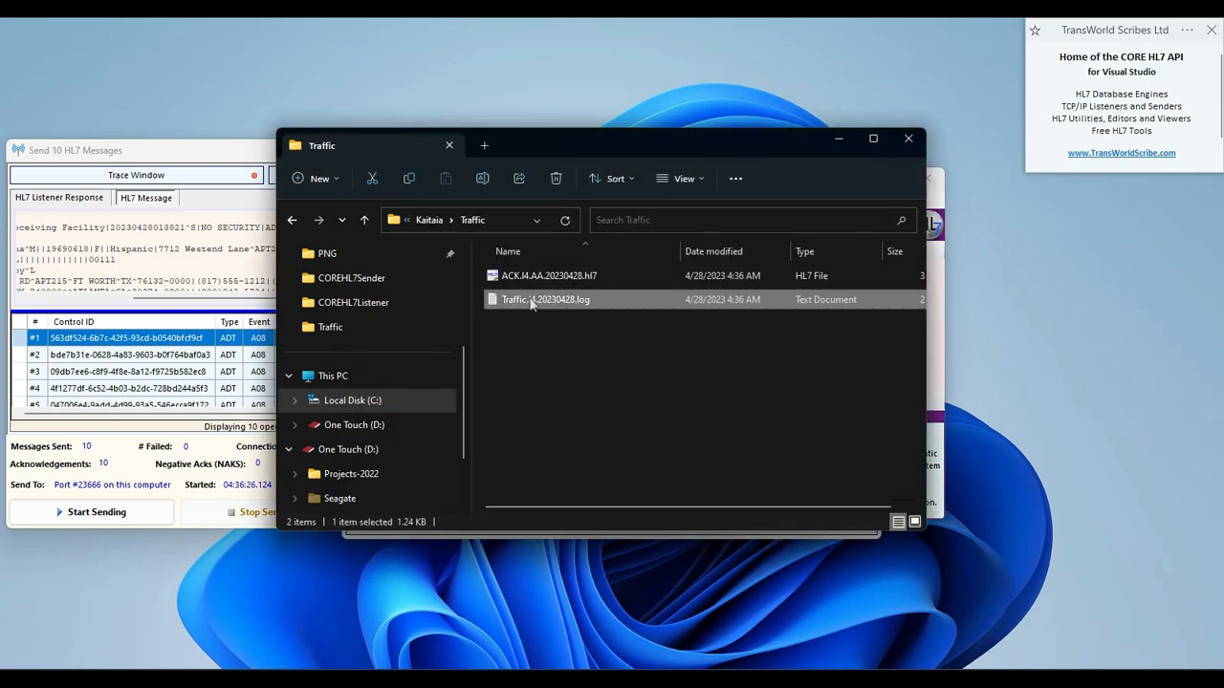
pyautogui.doubleClick(531, 302)
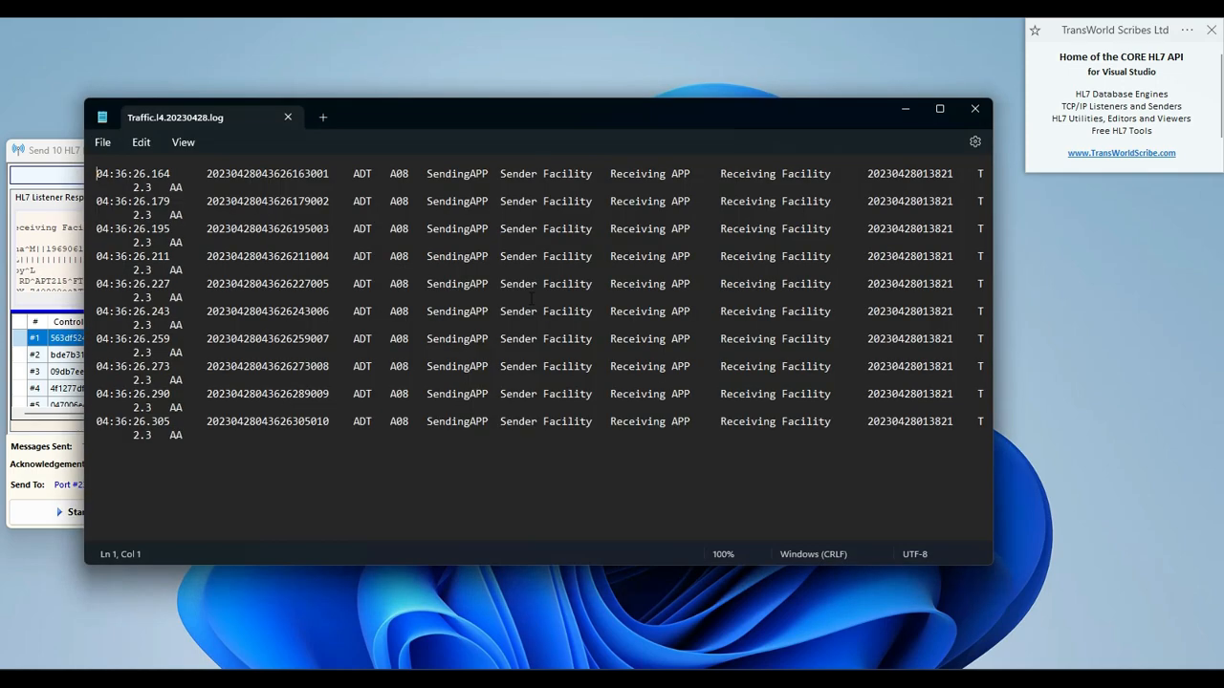
# Maximize the traffic log, check the logged control ID, message type and sender columns, and close the log.
pyautogui.doubleClick(544, 119)
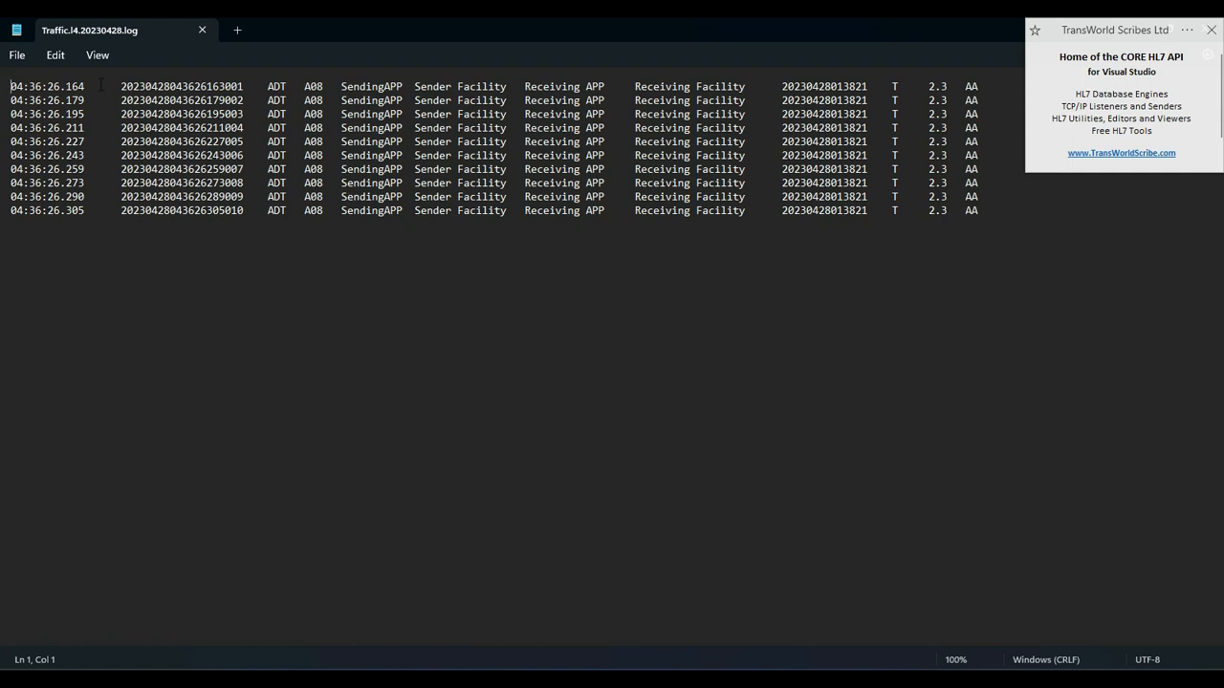
pyautogui.moveTo(121, 87); pyautogui.dragTo(246, 87)
pyautogui.click(274, 86)
pyautogui.click(432, 86)
pyautogui.doubleClick(303, 25)
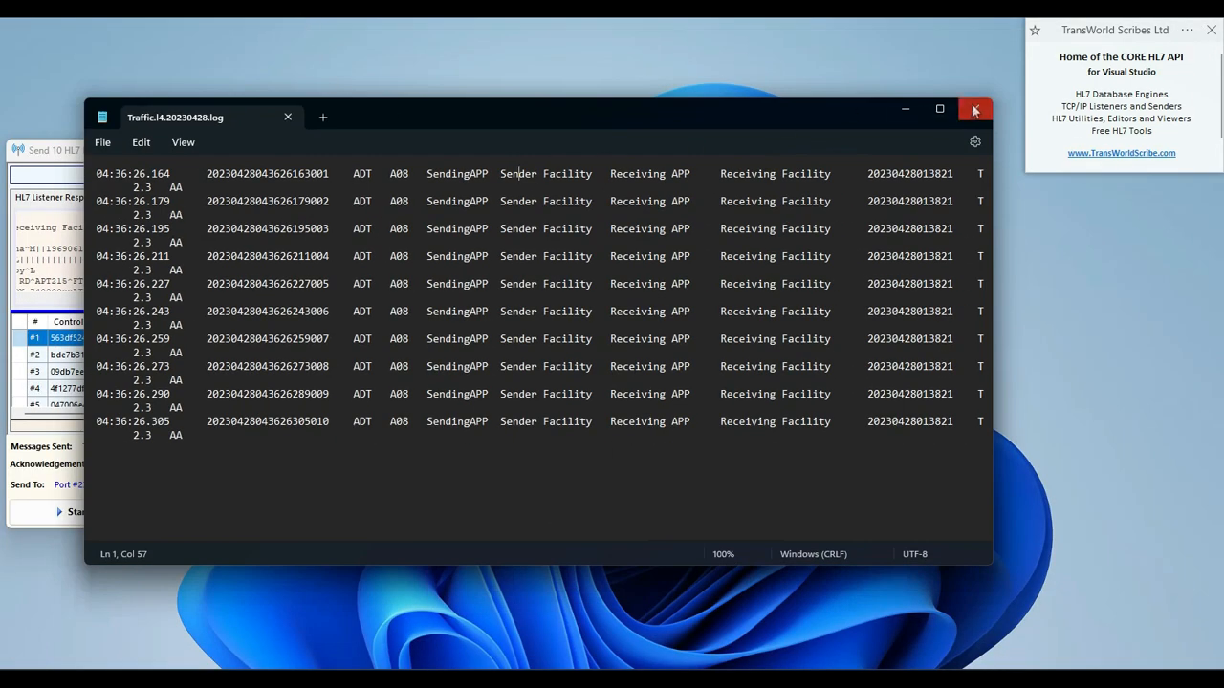
pyautogui.click(974, 111)
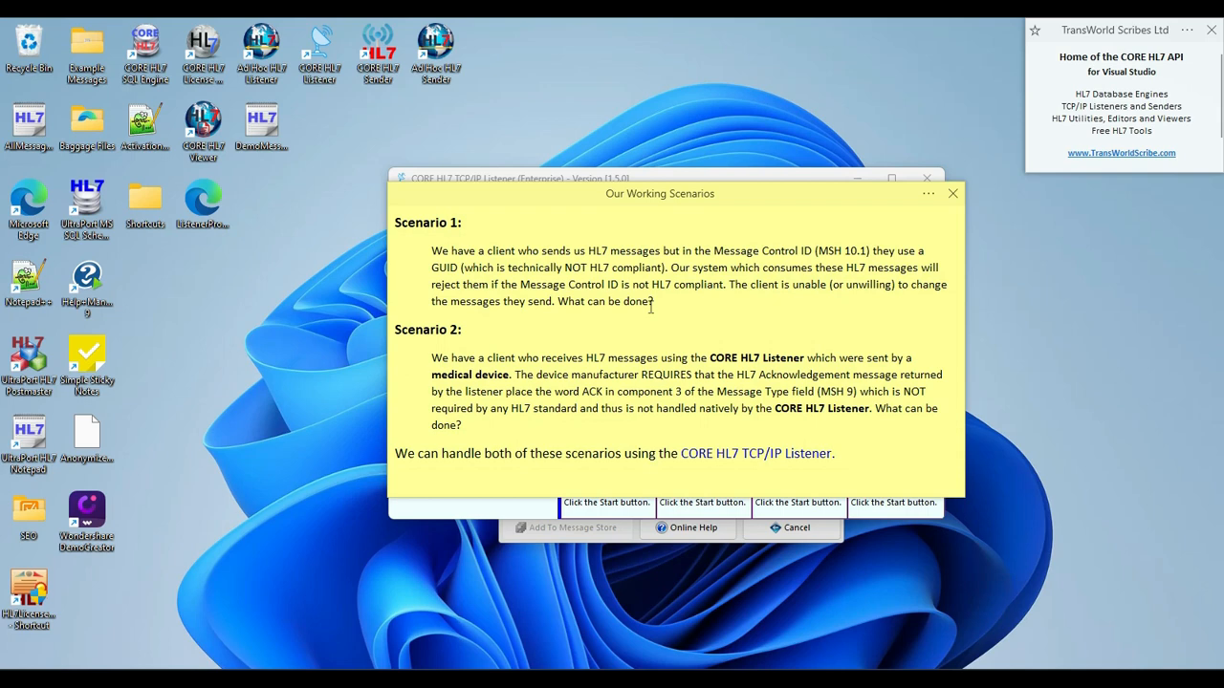
# Return to CORE HL7 TCP/IP Listener and stop the Kaitaia Hospital private service.
pyautogui.click(776, 180)
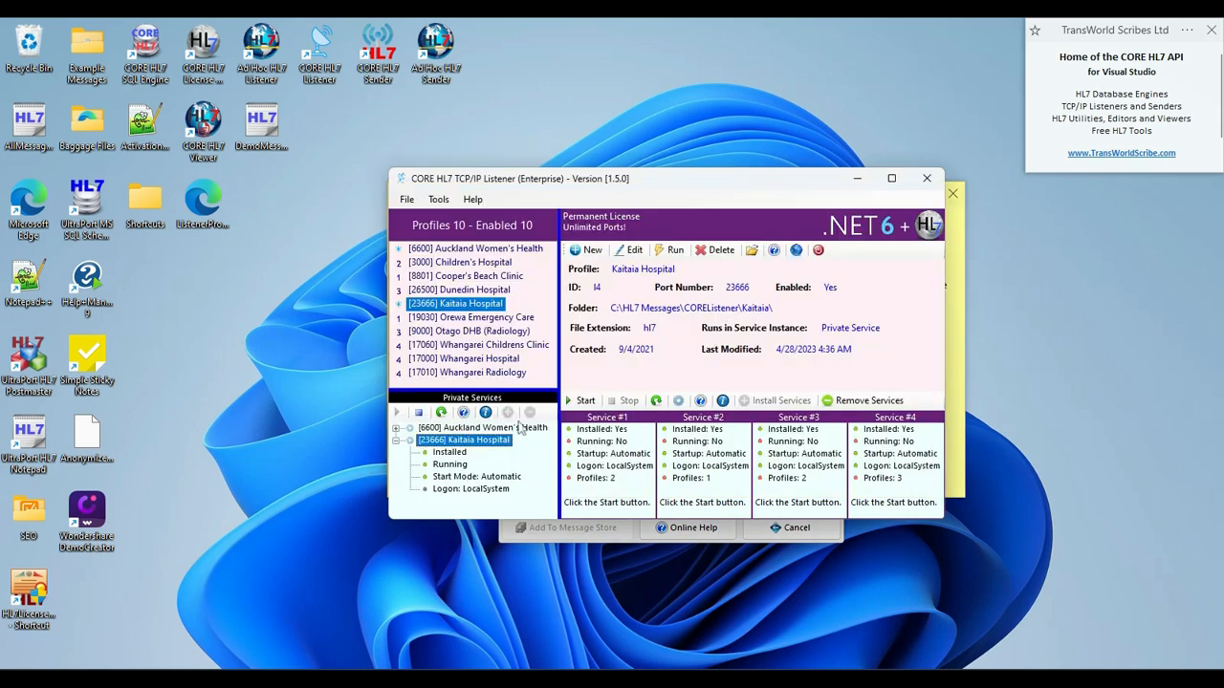
pyautogui.rightClick(460, 441)
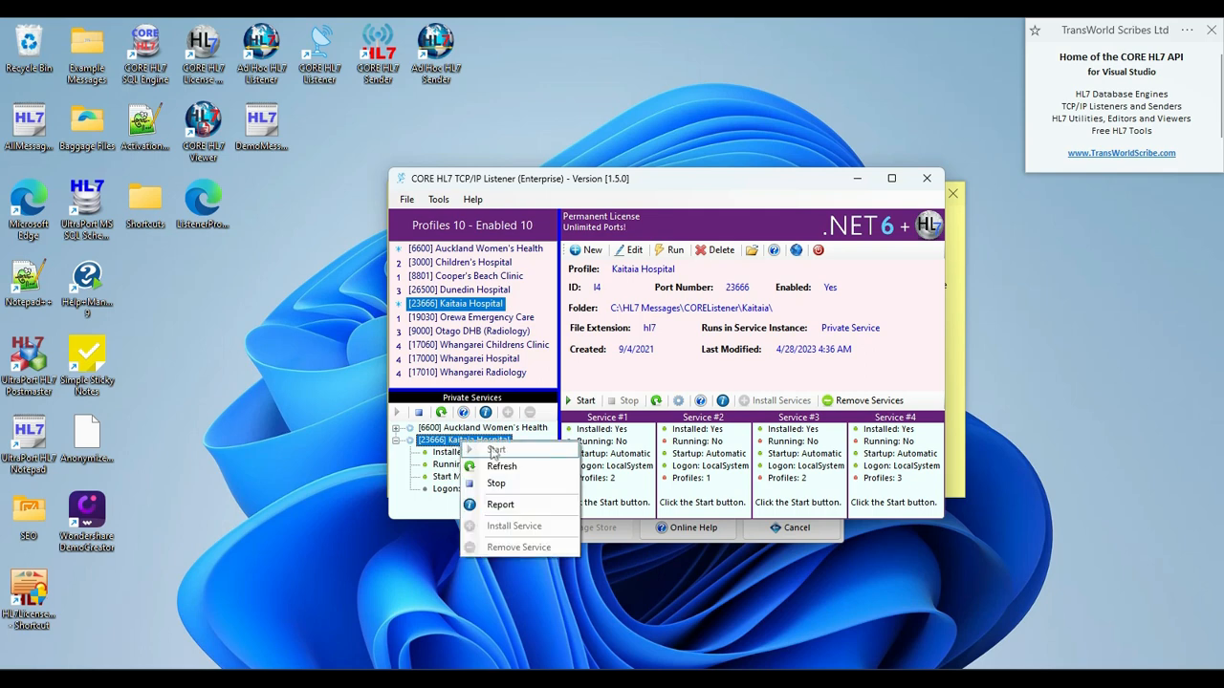
pyautogui.click(501, 467)
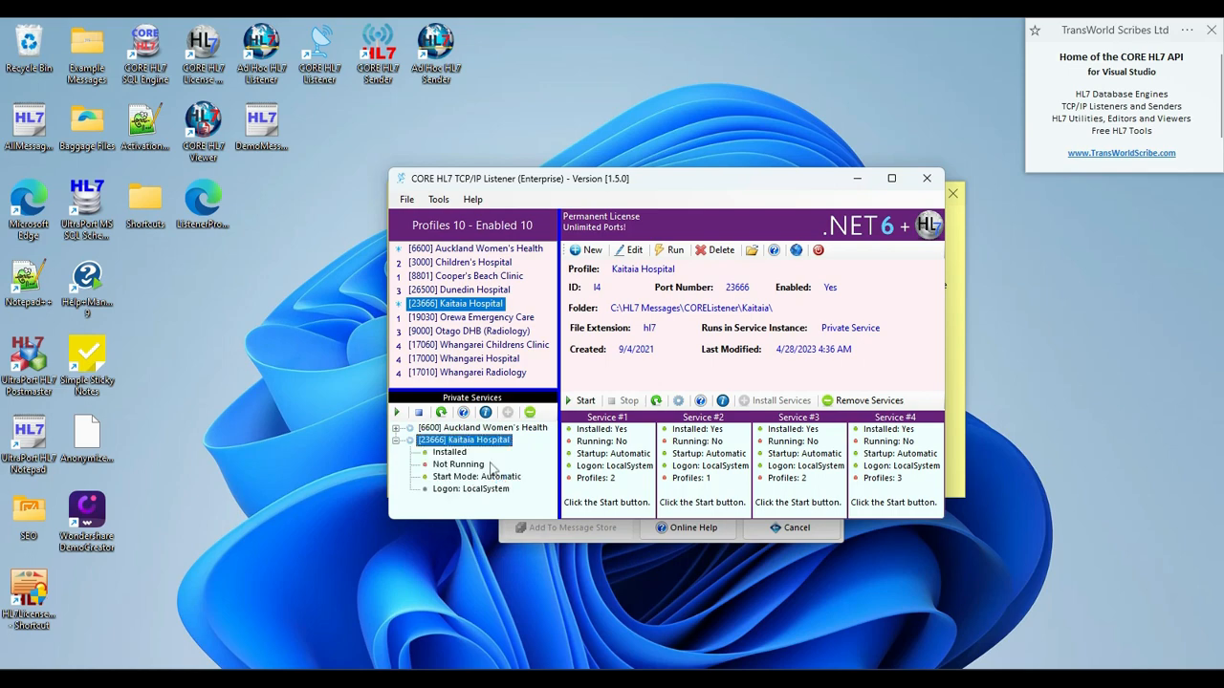
# Check the global setting for saving HL7 acknowledgements returned by the listeners and close the settings without changes.
pyautogui.click(407, 199)
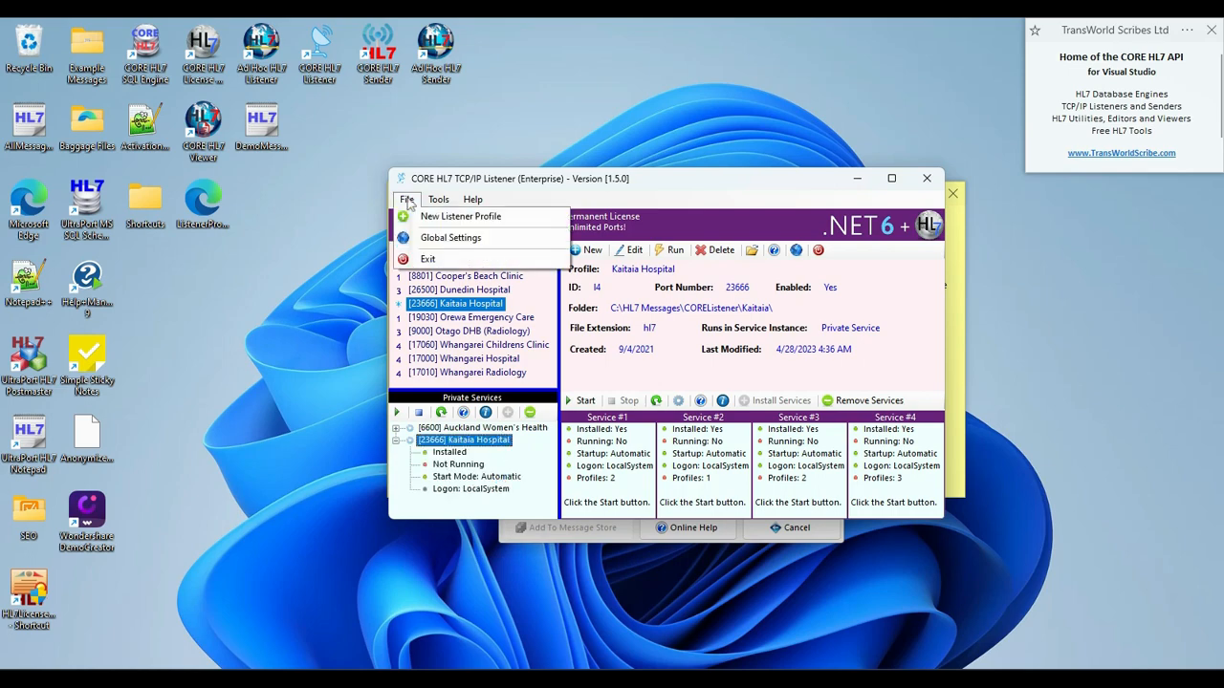
pyautogui.click(435, 238)
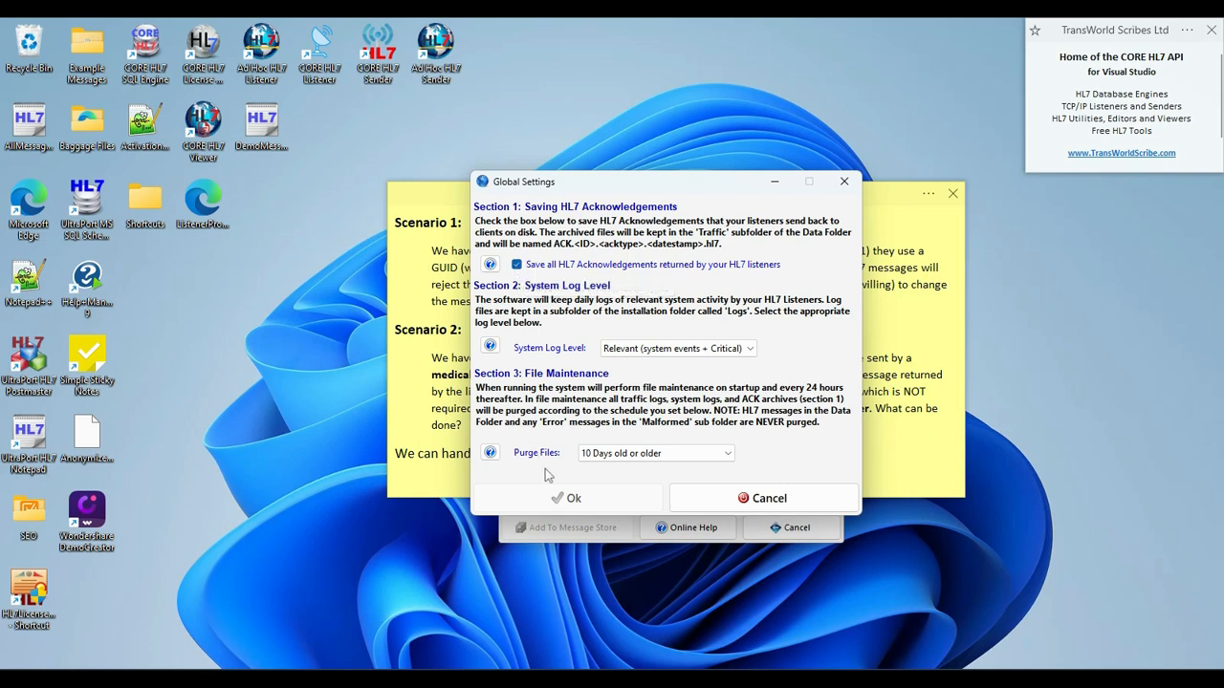
pyautogui.click(724, 491)
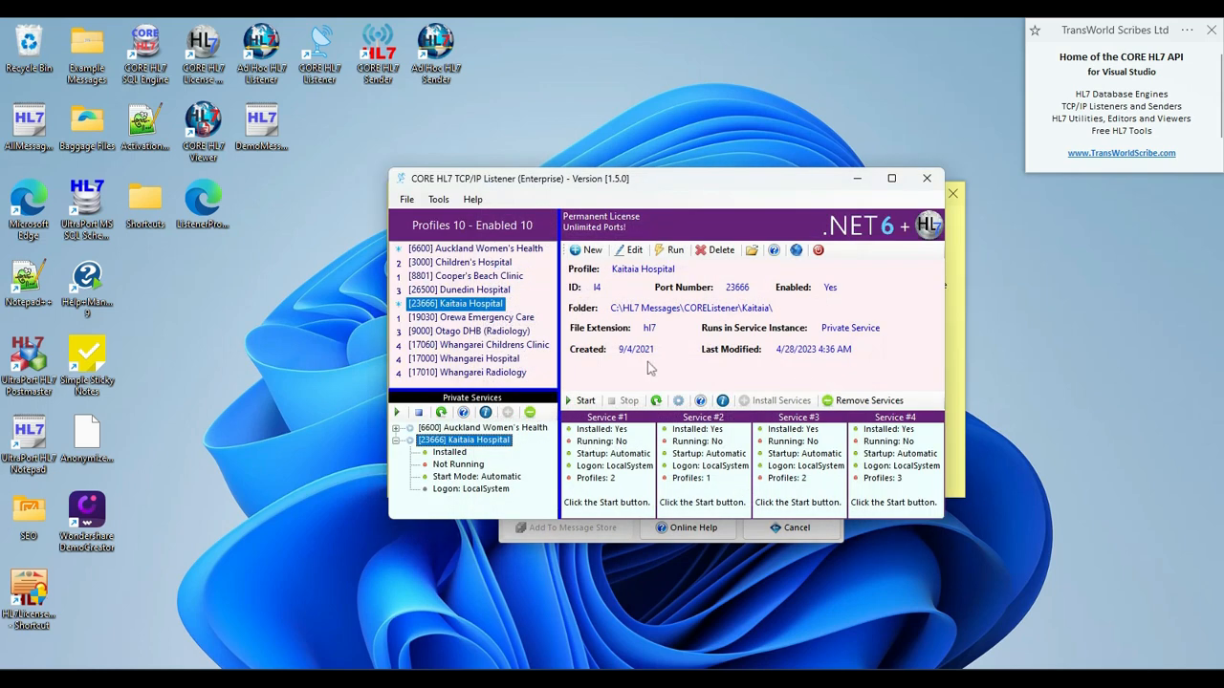
# Edit the Kaitaia Hospital profile and open a new acknowledgement transformation script from its advanced settings.
pyautogui.doubleClick(469, 306)
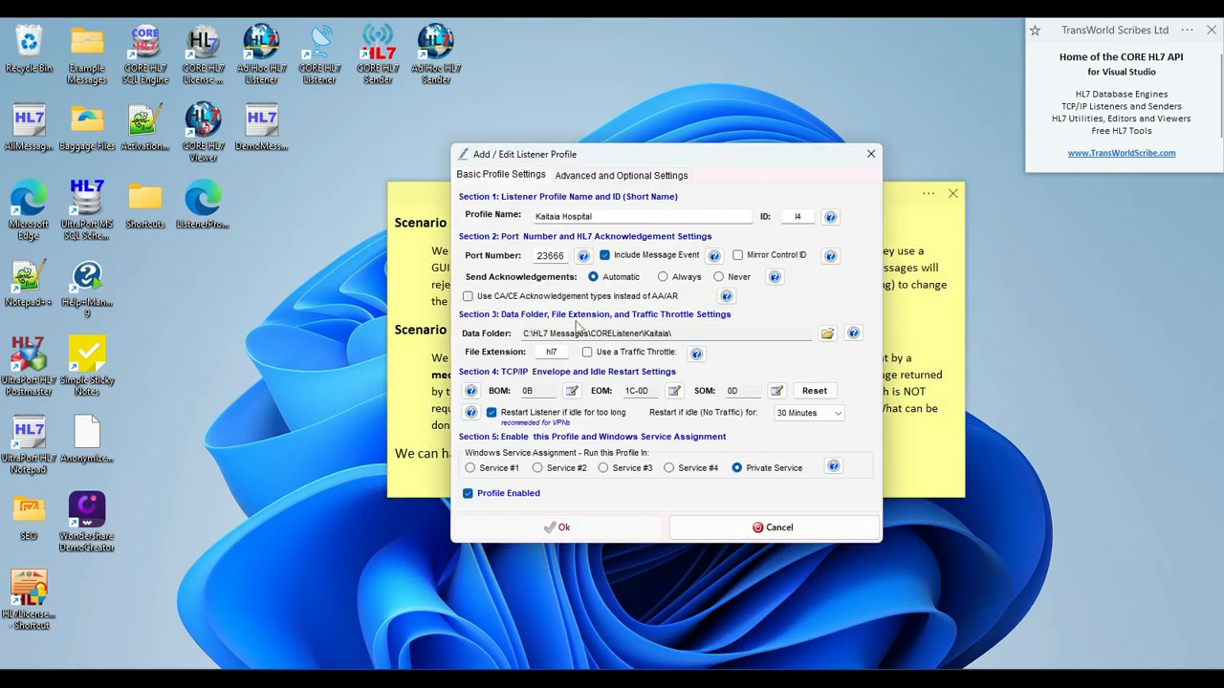
pyautogui.click(588, 178)
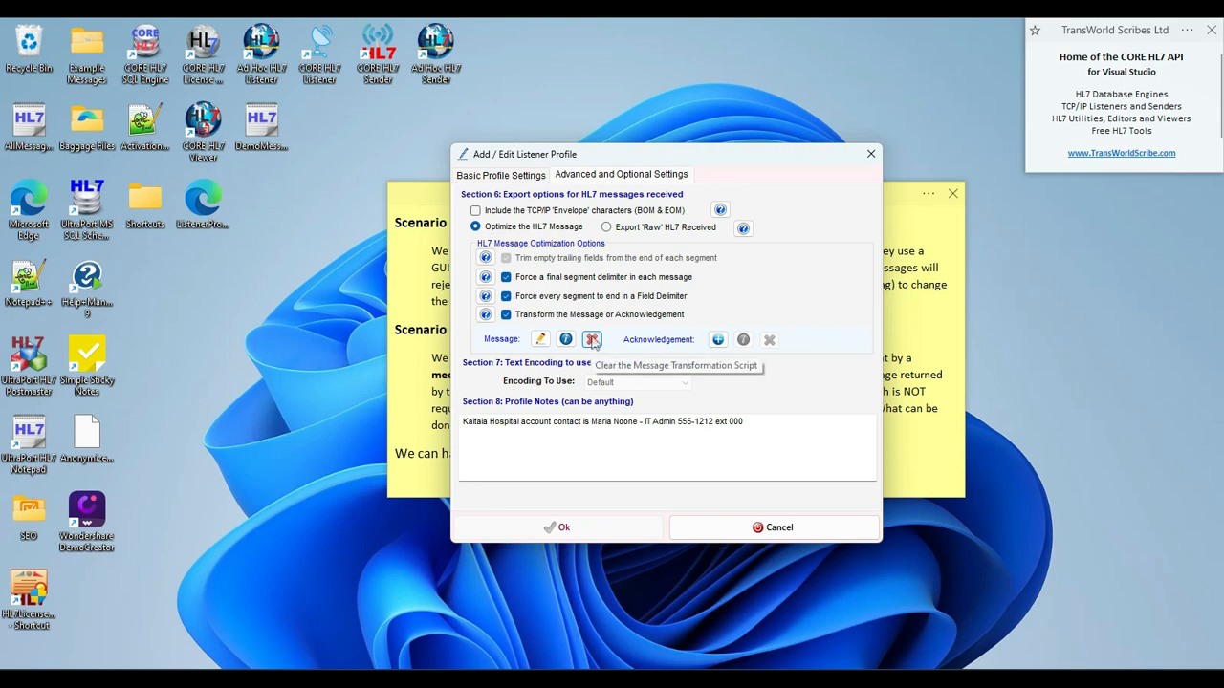
pyautogui.click(718, 340)
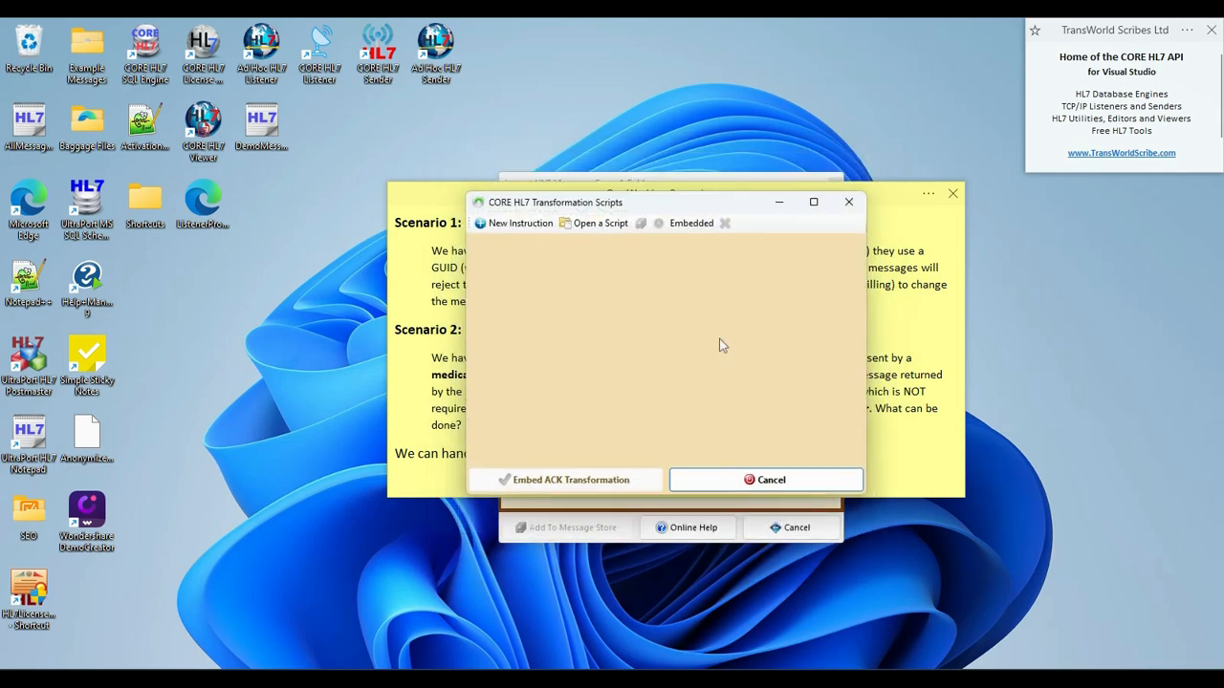
# Add an instruction to the acknowledgement script targeting segment MSH, field 9, component 3, subcomponent 0.
pyautogui.click(521, 229)
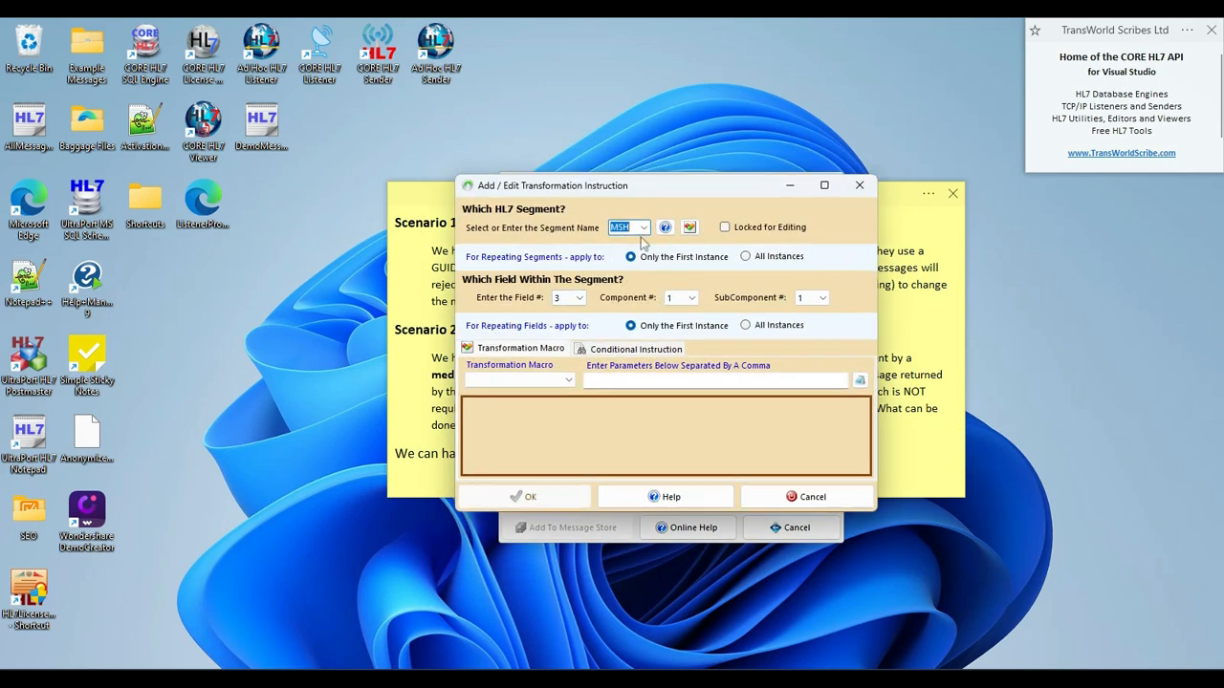
pyautogui.click(580, 299)
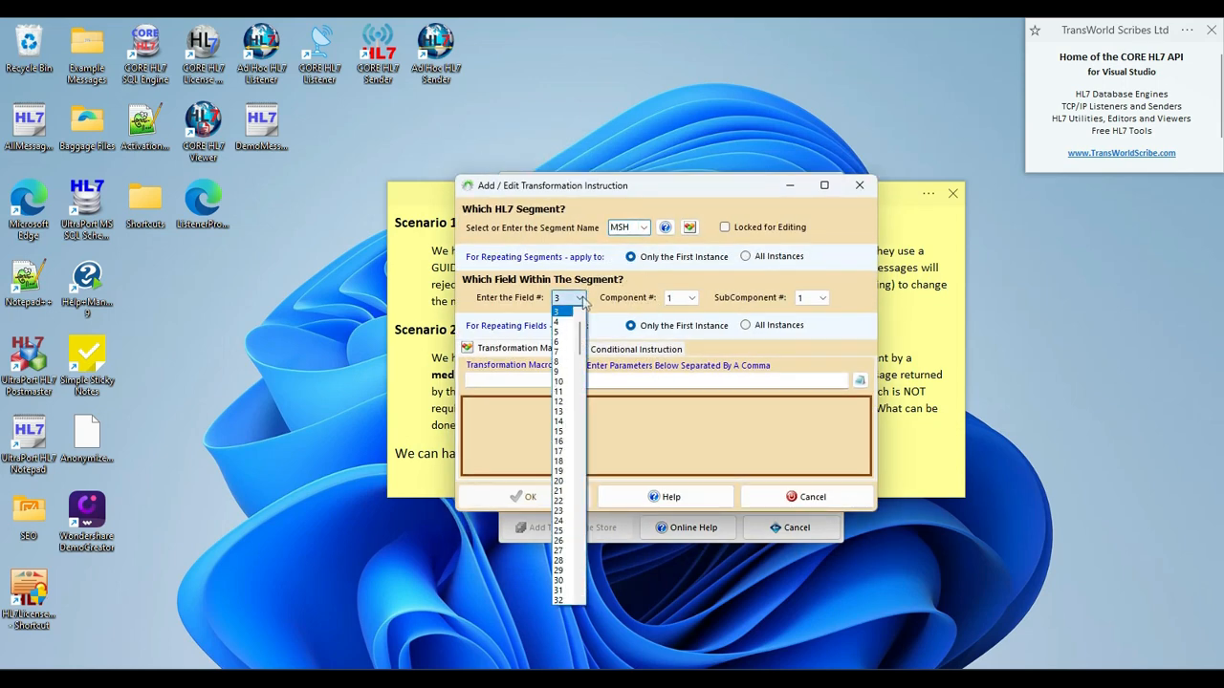
pyautogui.click(564, 372)
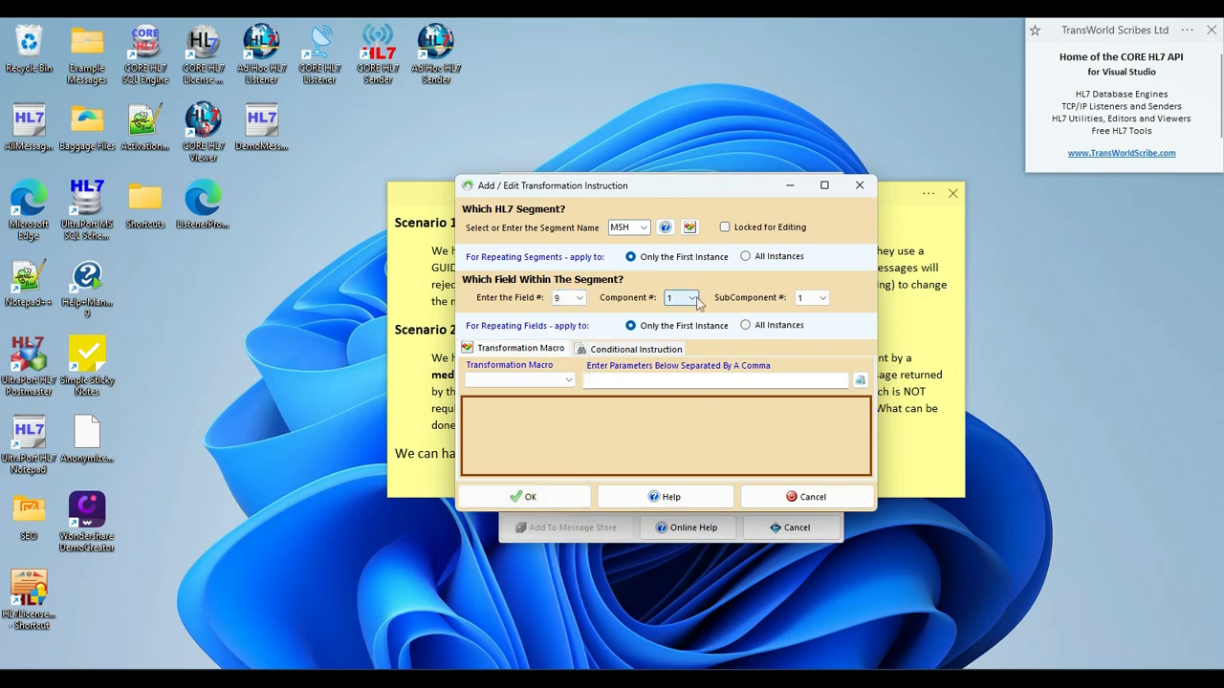
pyautogui.click(698, 302)
pyautogui.click(677, 335)
pyautogui.click(821, 299)
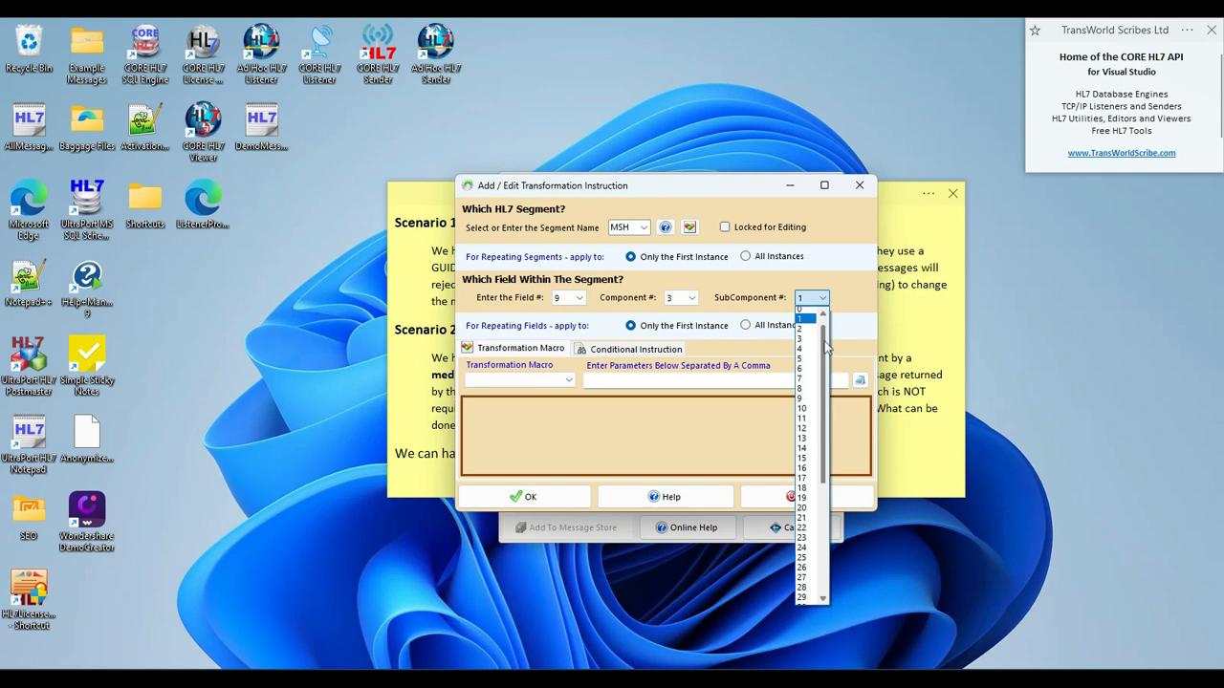
pyautogui.click(802, 312)
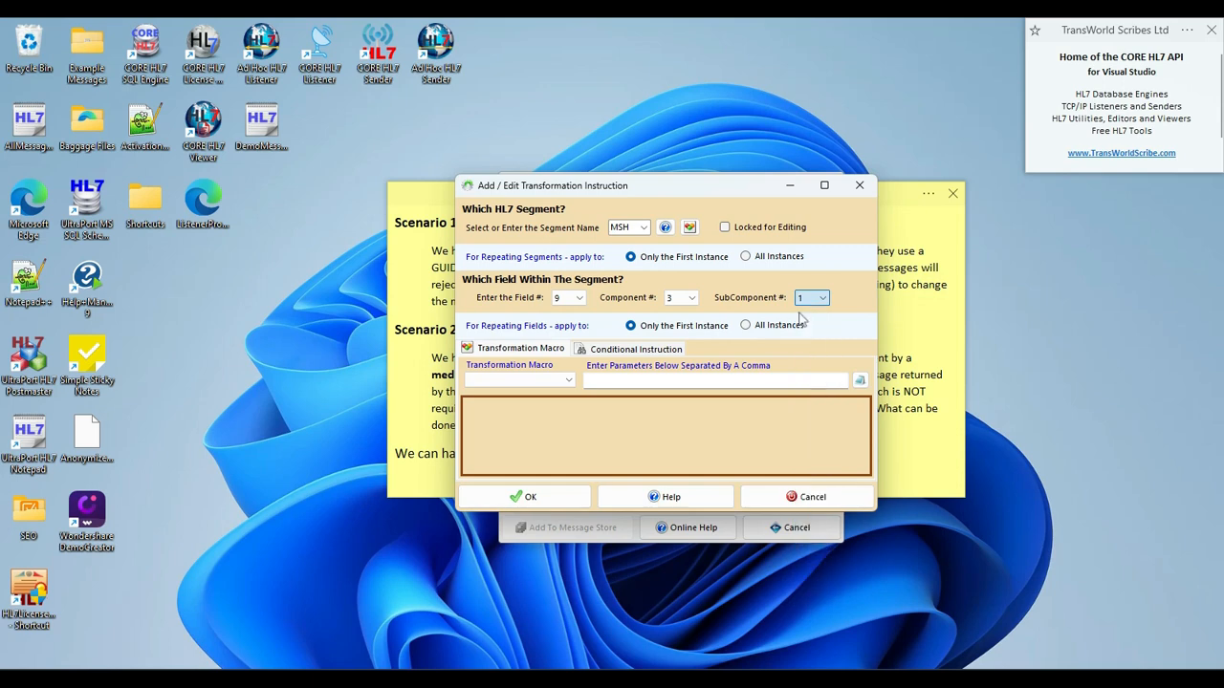
# Assign the StaticValue macro to the instruction with the parameter value ACK.
pyautogui.click(545, 380)
pyautogui.click(507, 658)
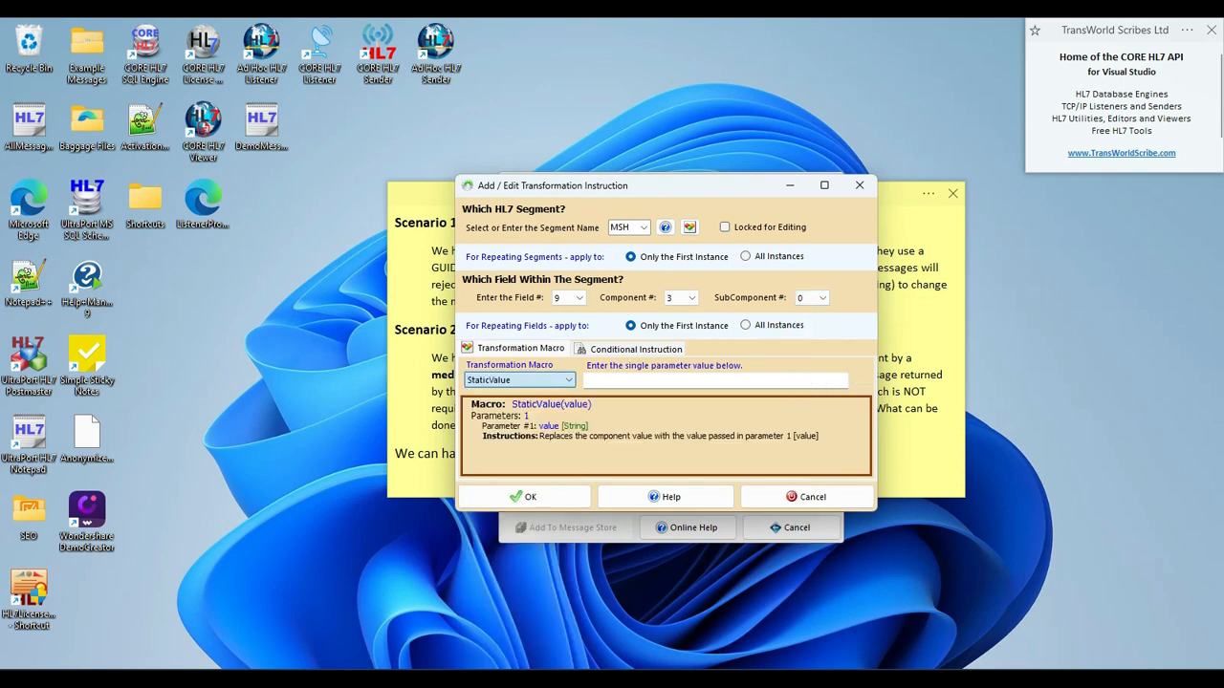
pyautogui.click(606, 380)
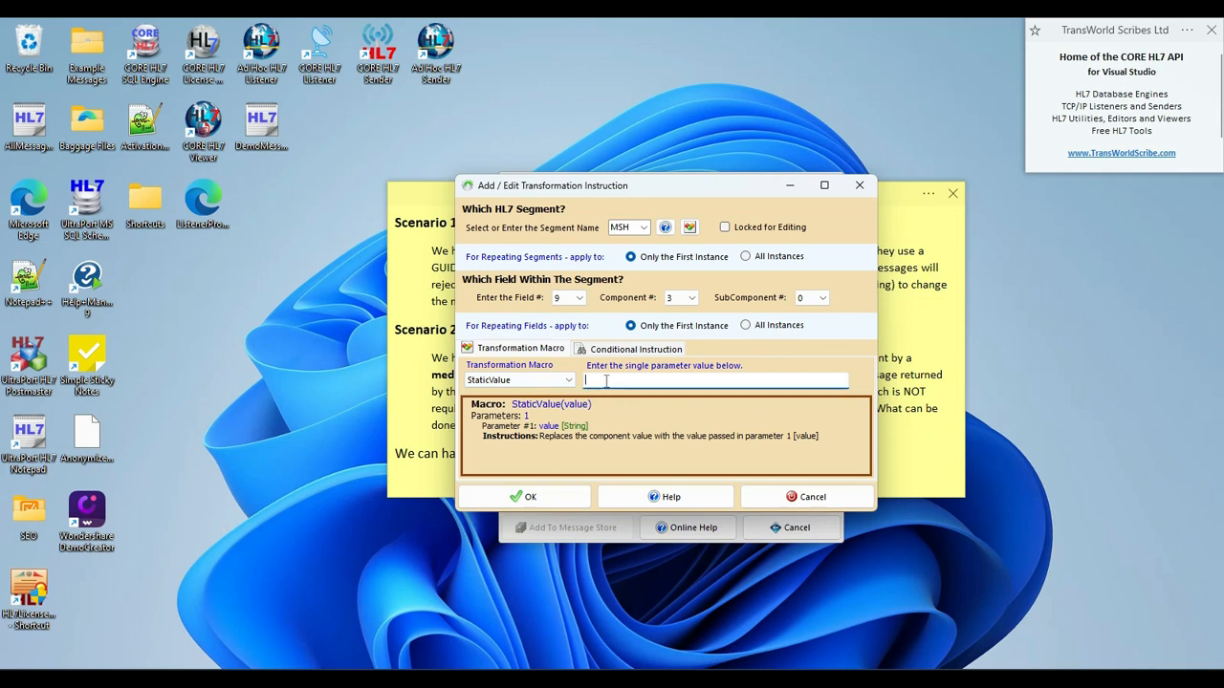
pyautogui.write('ACK')
# Make the instruction conditional so it applies only when Value Is Empty, and accept it.
pyautogui.click(618, 350)
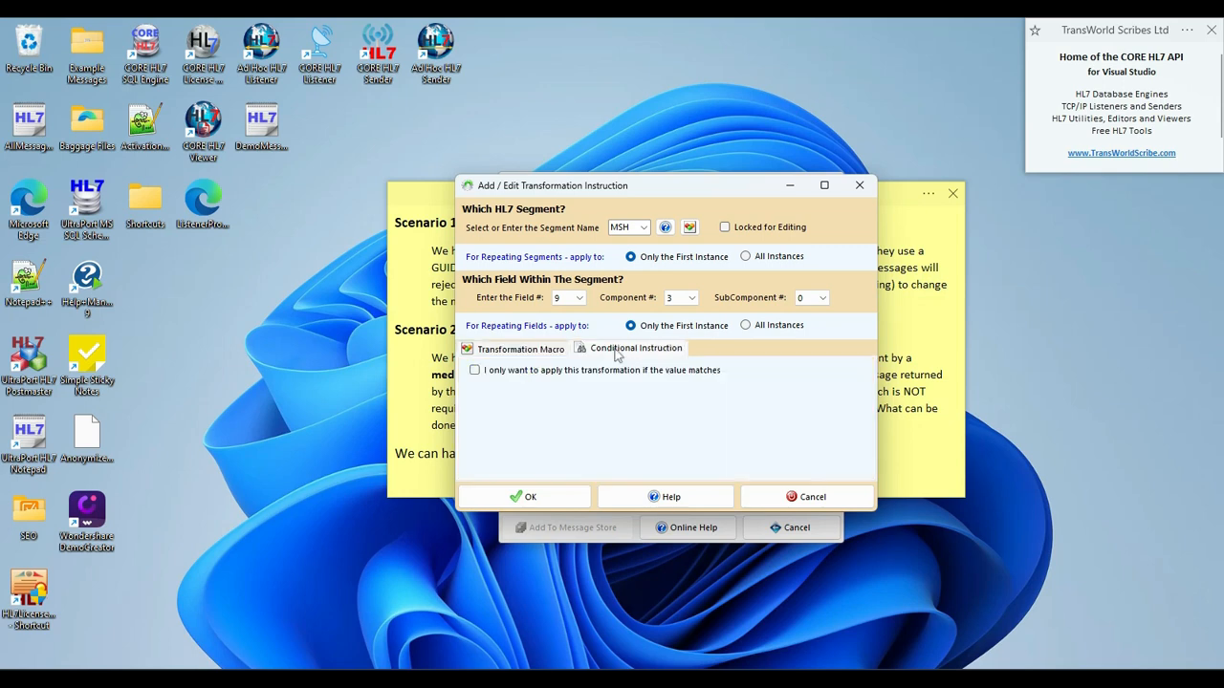
pyautogui.click(475, 370)
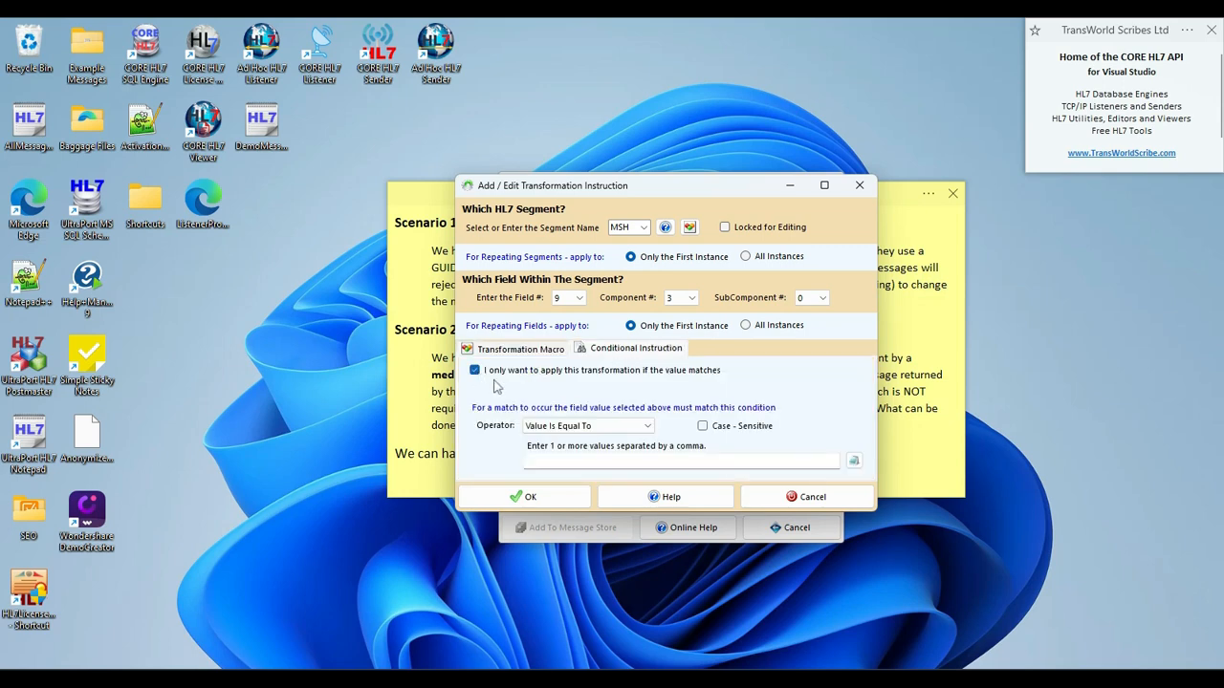
pyautogui.click(600, 427)
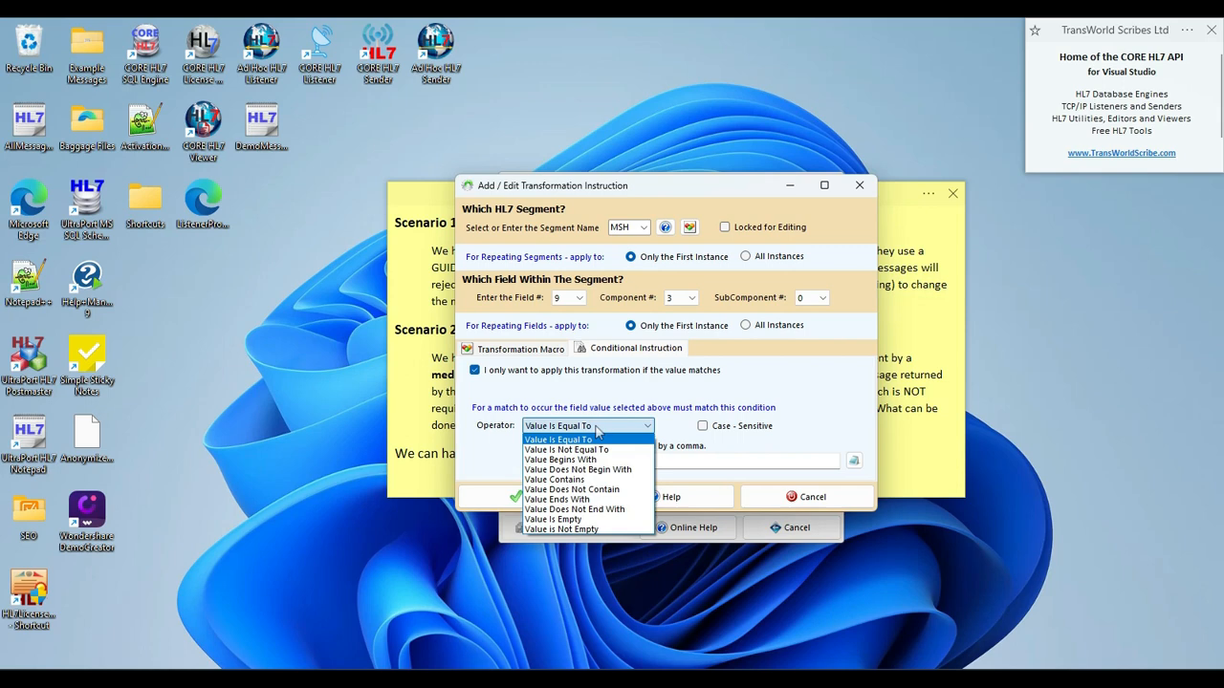
pyautogui.click(554, 520)
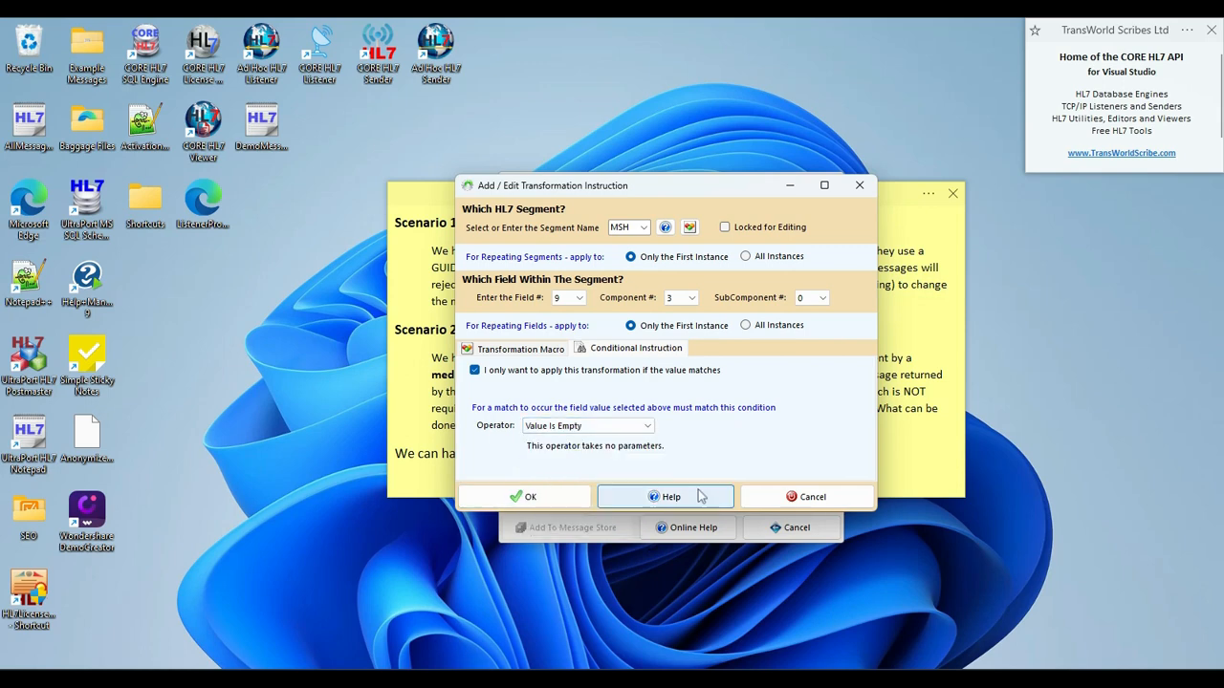
pyautogui.click(530, 497)
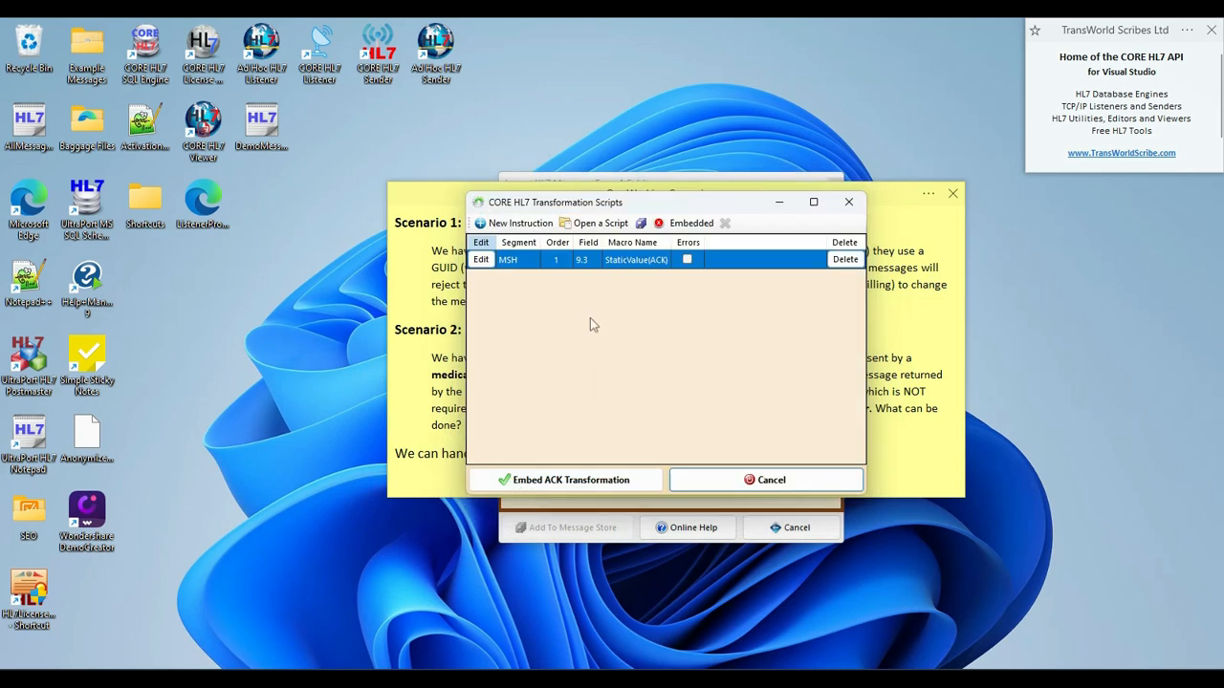
# Save the Kaitaia Hospital profile with the acknowledgement transformation embedded and start its private service.
pyautogui.click(554, 482)
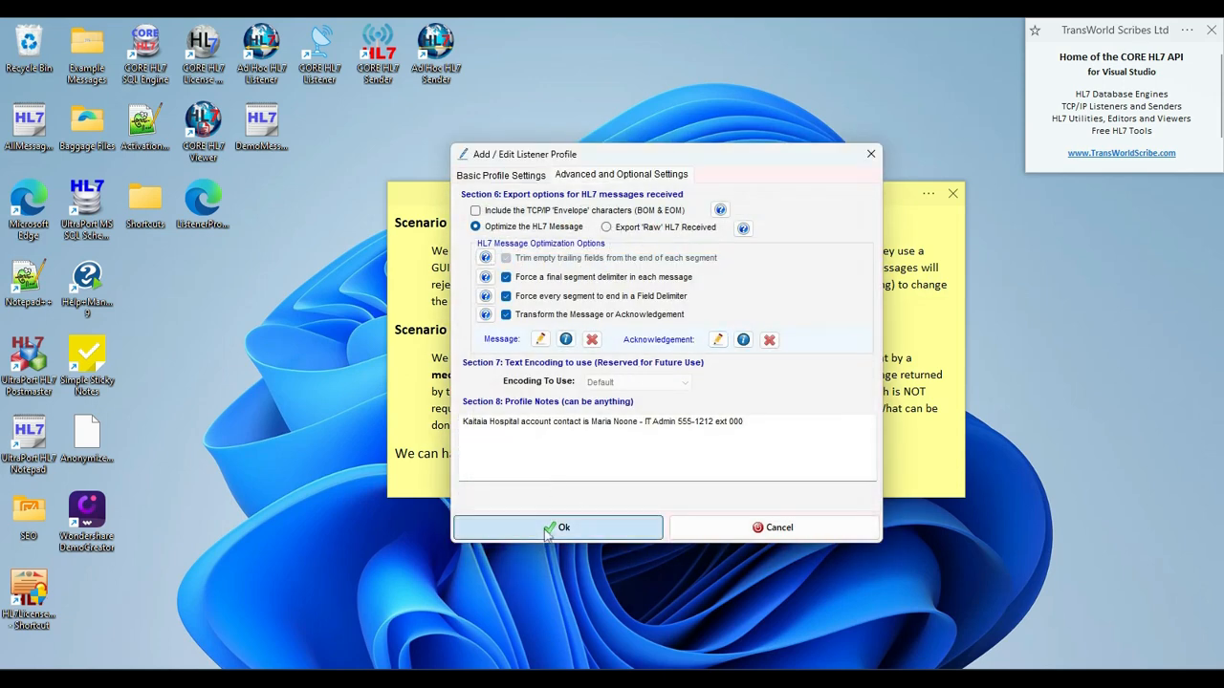
pyautogui.click(547, 528)
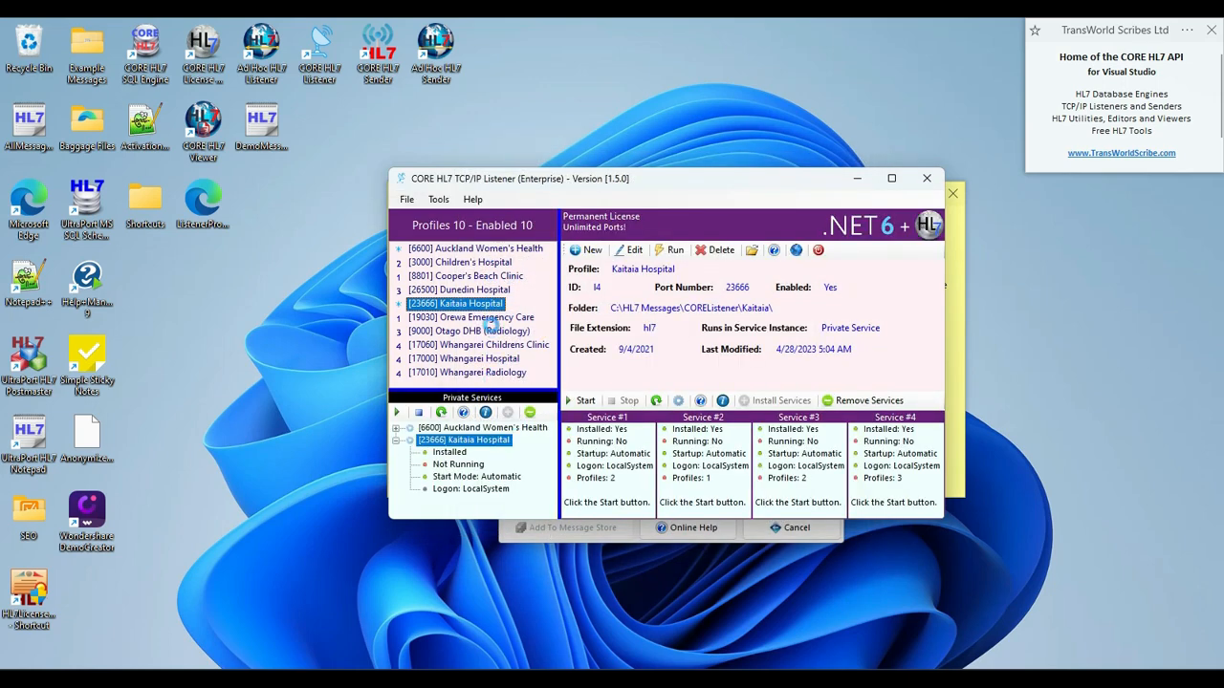
pyautogui.rightClick(480, 446)
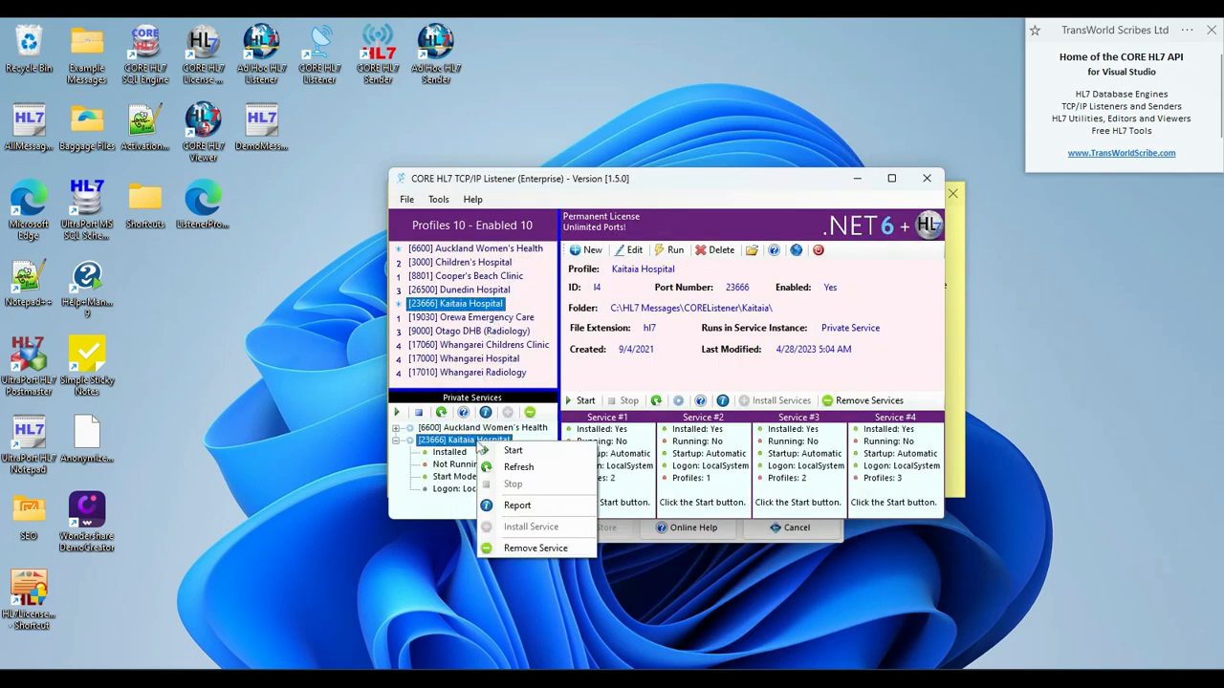
pyautogui.click(514, 451)
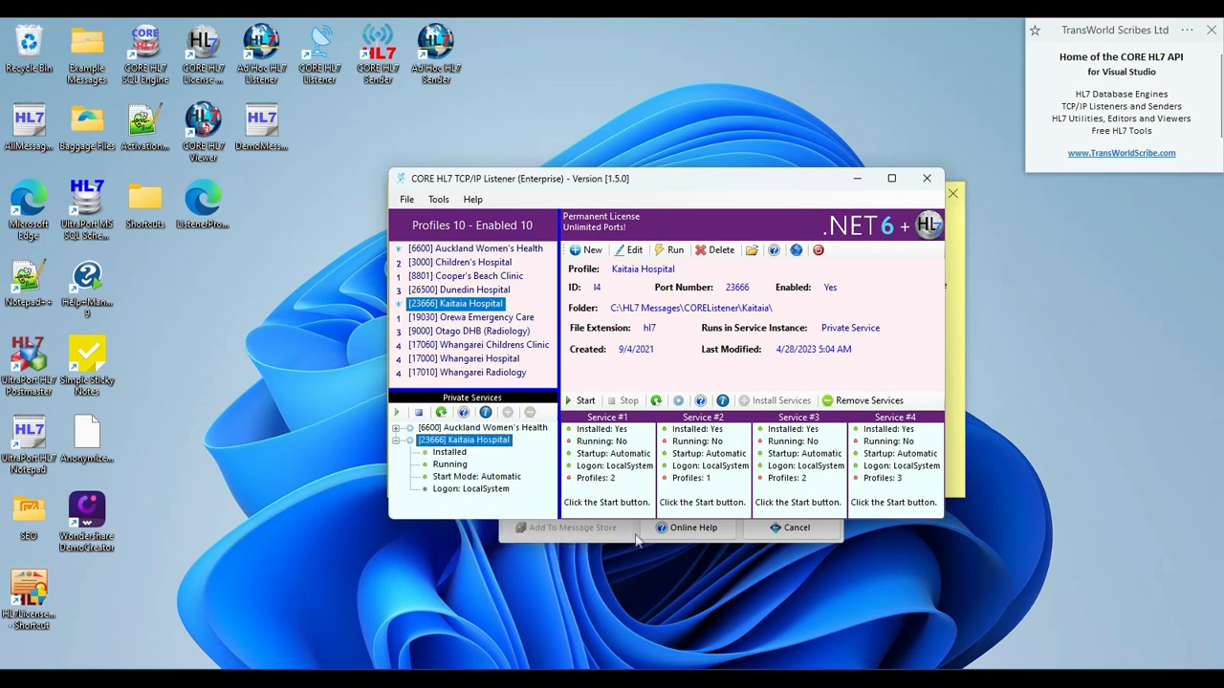
# Switch to the Send 10 HL7 Messages window and examine MSH 9 in the earlier listener response for message #1.
pyautogui.moveTo(808, 669)
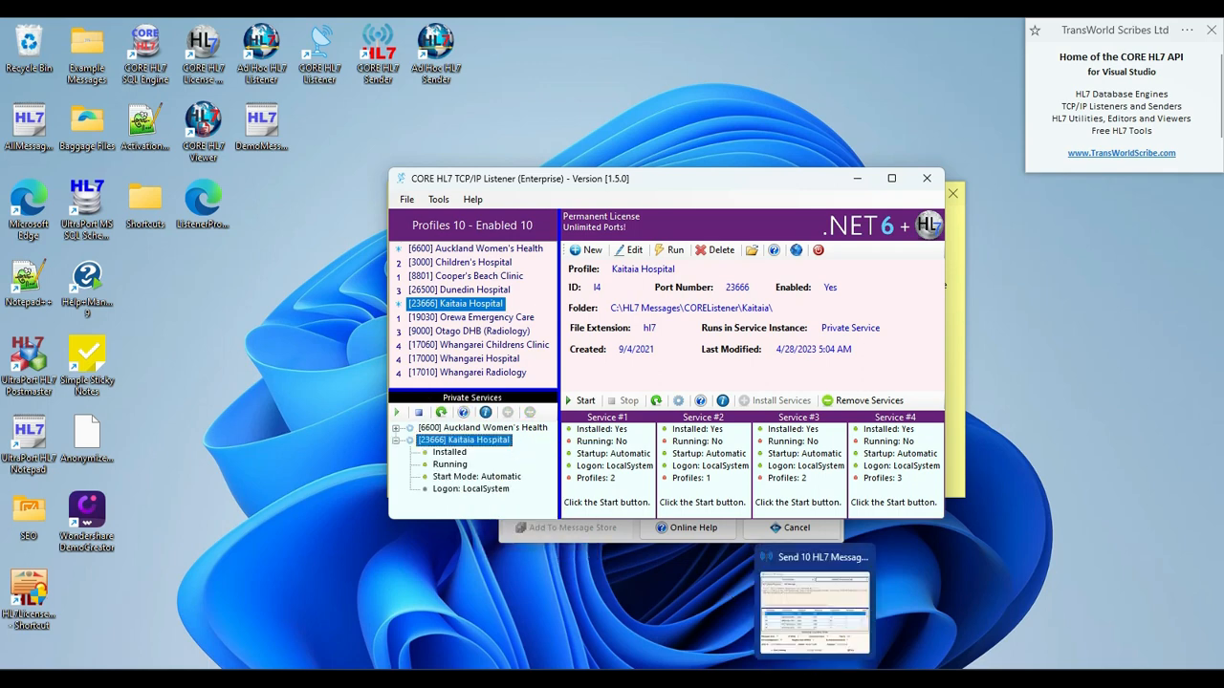
pyautogui.click(815, 602)
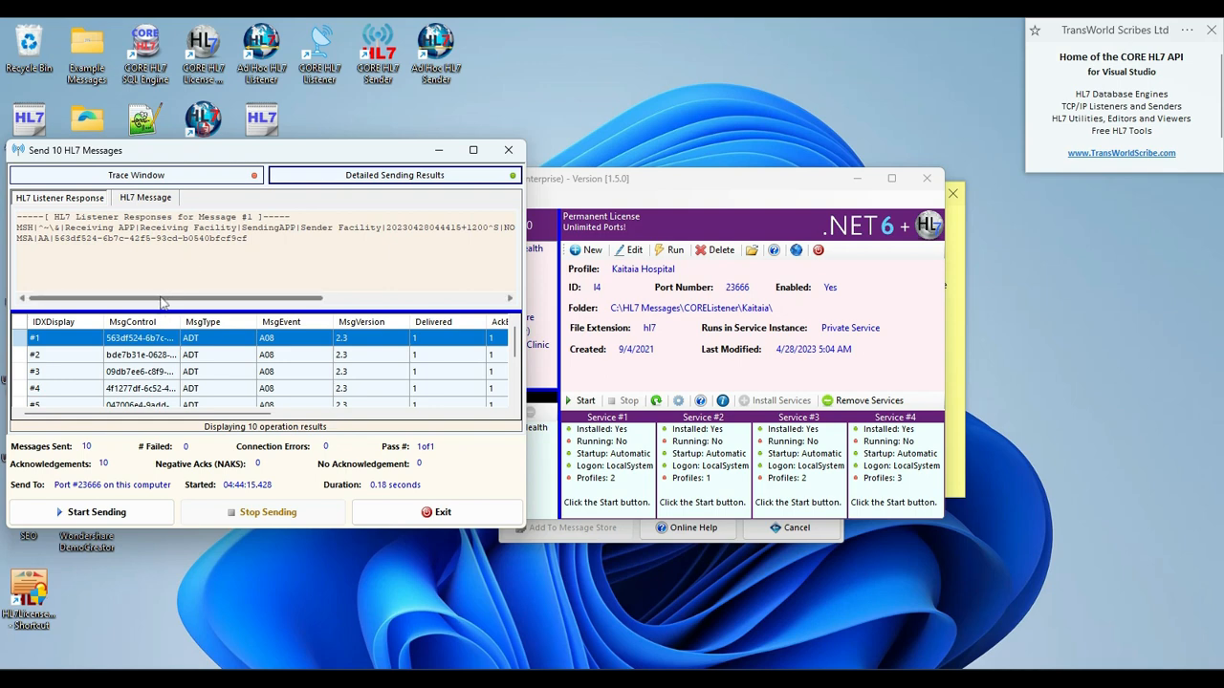
pyautogui.moveTo(163, 301); pyautogui.dragTo(282, 317)
pyautogui.moveTo(366, 226); pyautogui.dragTo(398, 228)
pyautogui.click(398, 228)
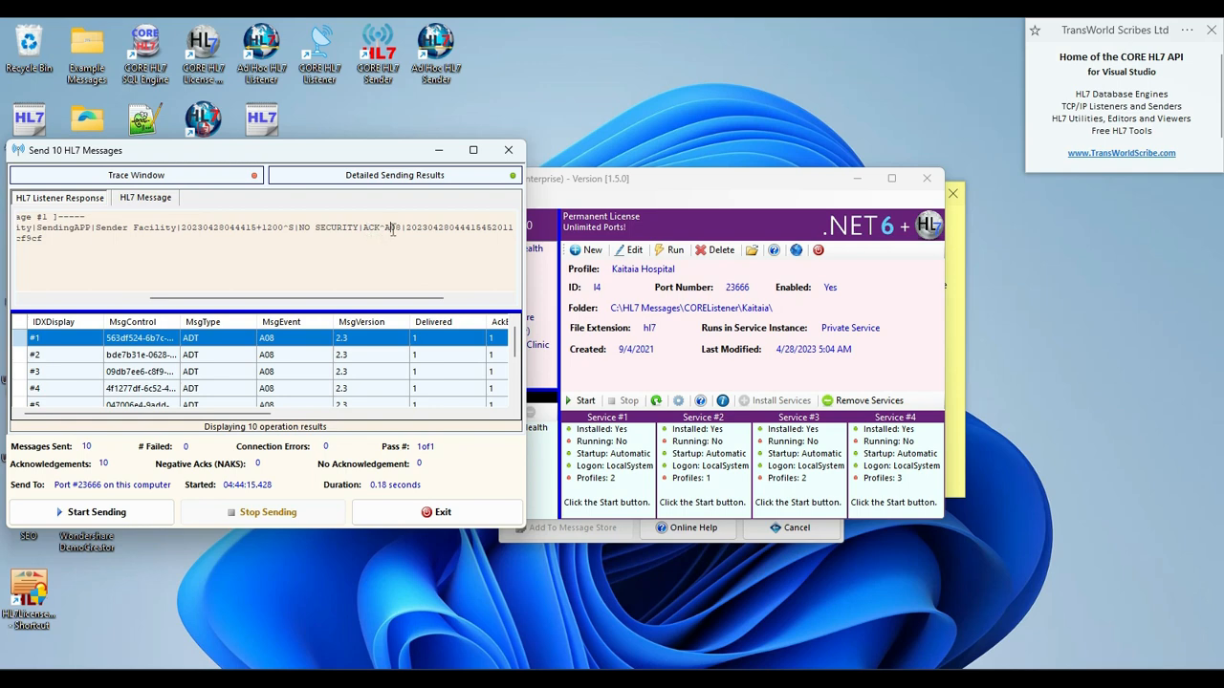
pyautogui.moveTo(381, 302); pyautogui.dragTo(260, 298)
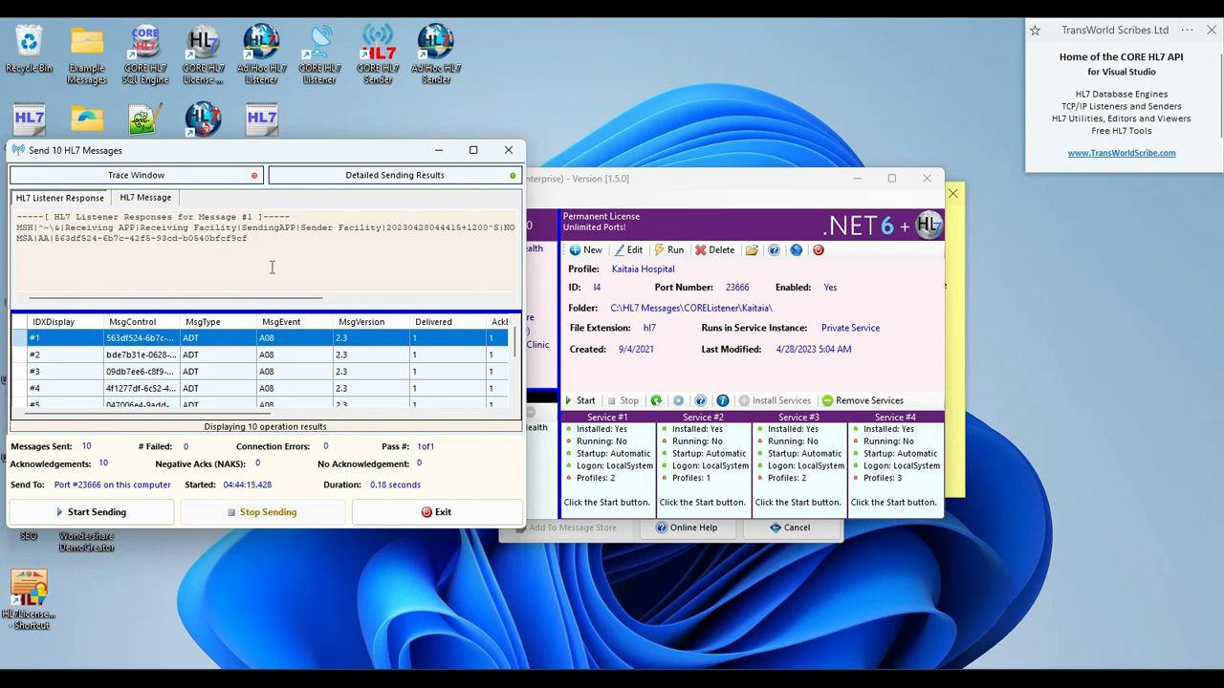
# Resend the 10 HL7 messages and check MSH 9.3 in the new listener response for message #1.
pyautogui.click(136, 523)
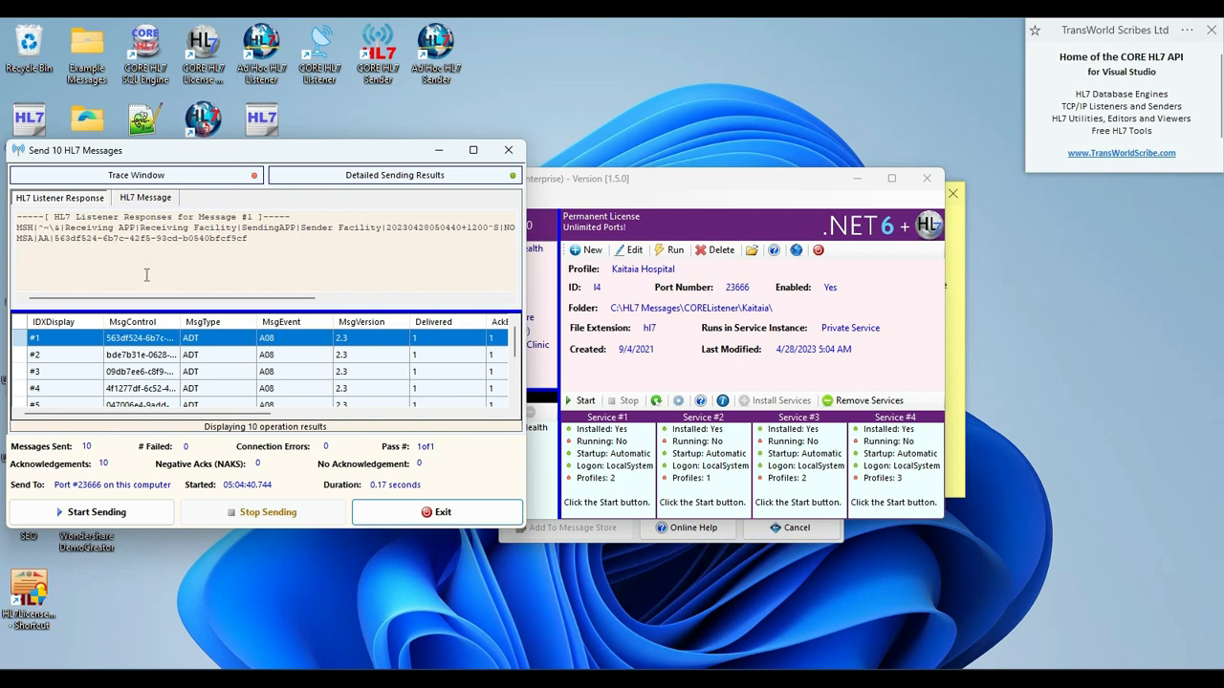
pyautogui.moveTo(148, 299); pyautogui.dragTo(285, 304)
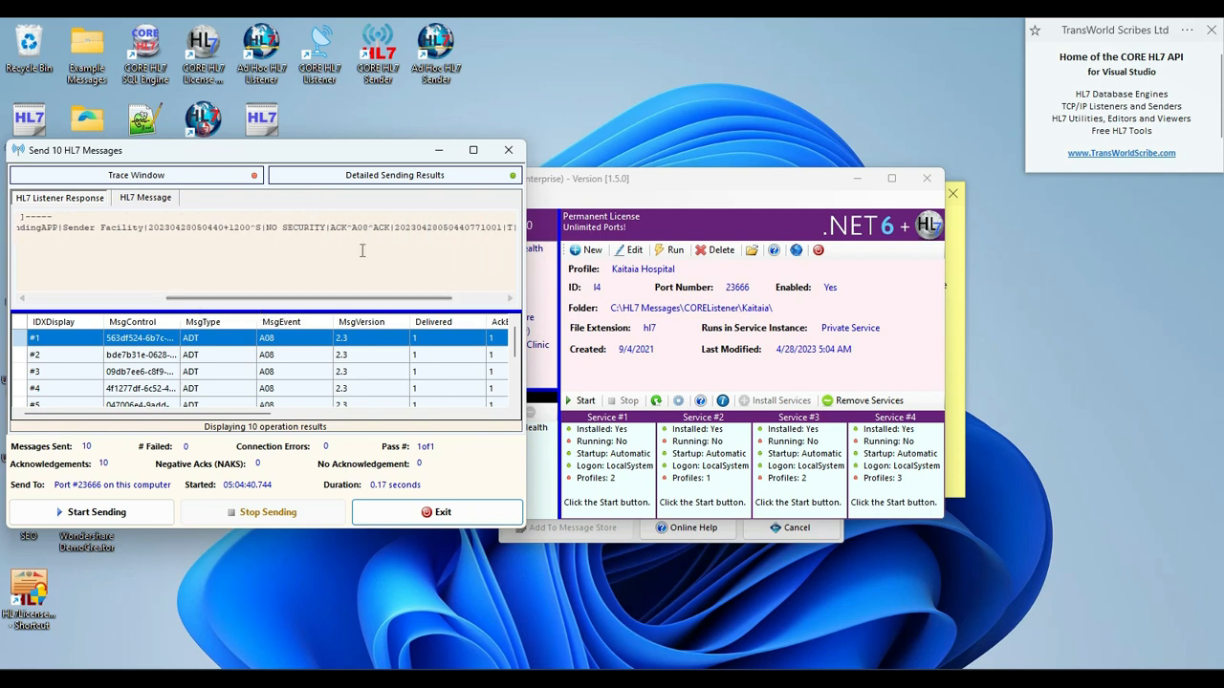
pyautogui.moveTo(374, 229); pyautogui.dragTo(392, 229)
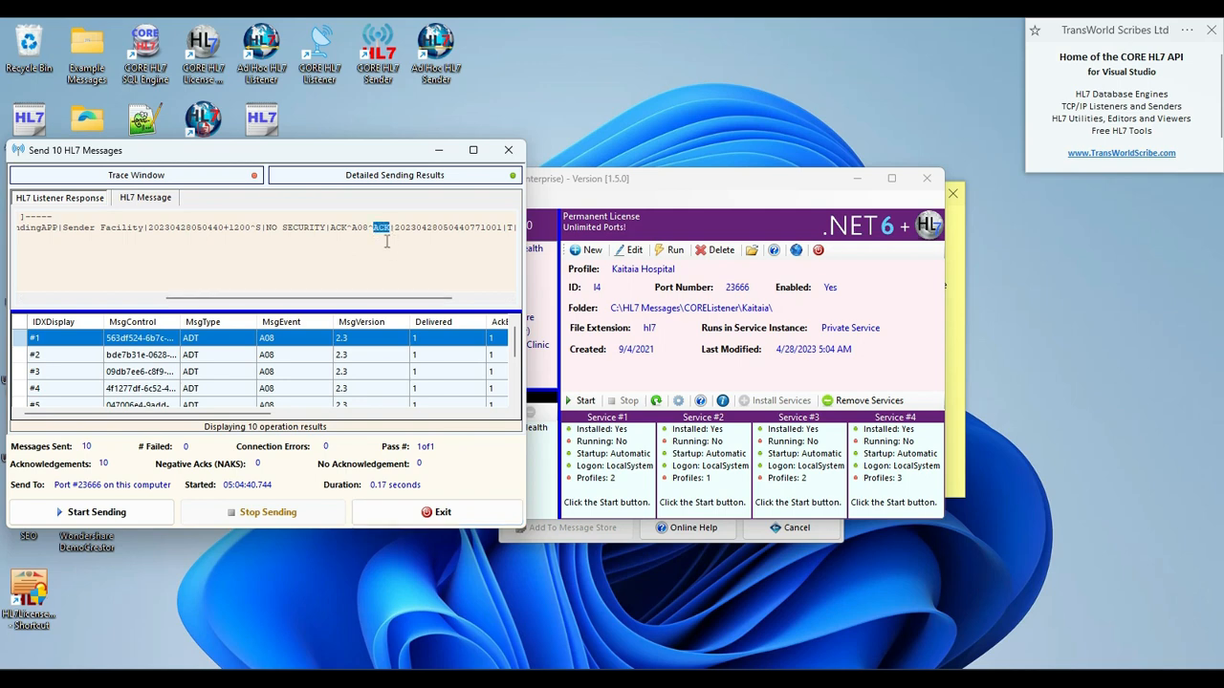
# Switch to the CORE HL7 Viewer folder import and choose C:\HL7 Messages\CORELISTENER\Kaitaia\Traffic as the starting folder.
pyautogui.click(849, 680)
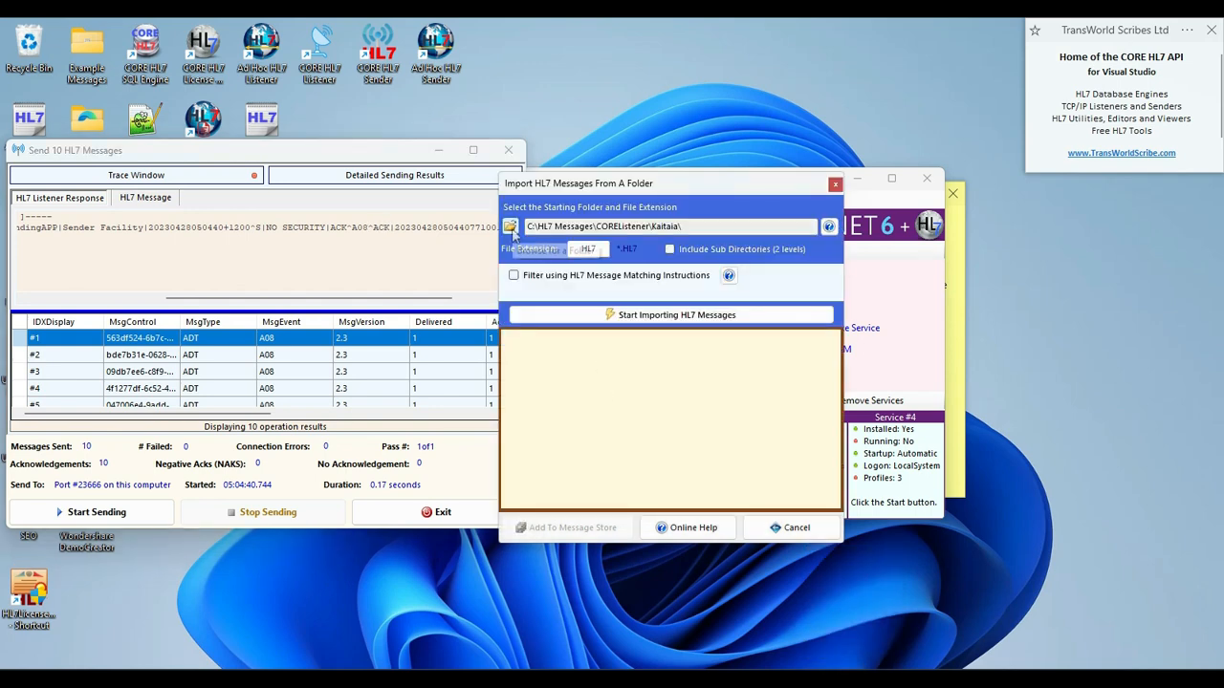
pyautogui.click(510, 226)
pyautogui.moveTo(753, 327); pyautogui.dragTo(752, 386)
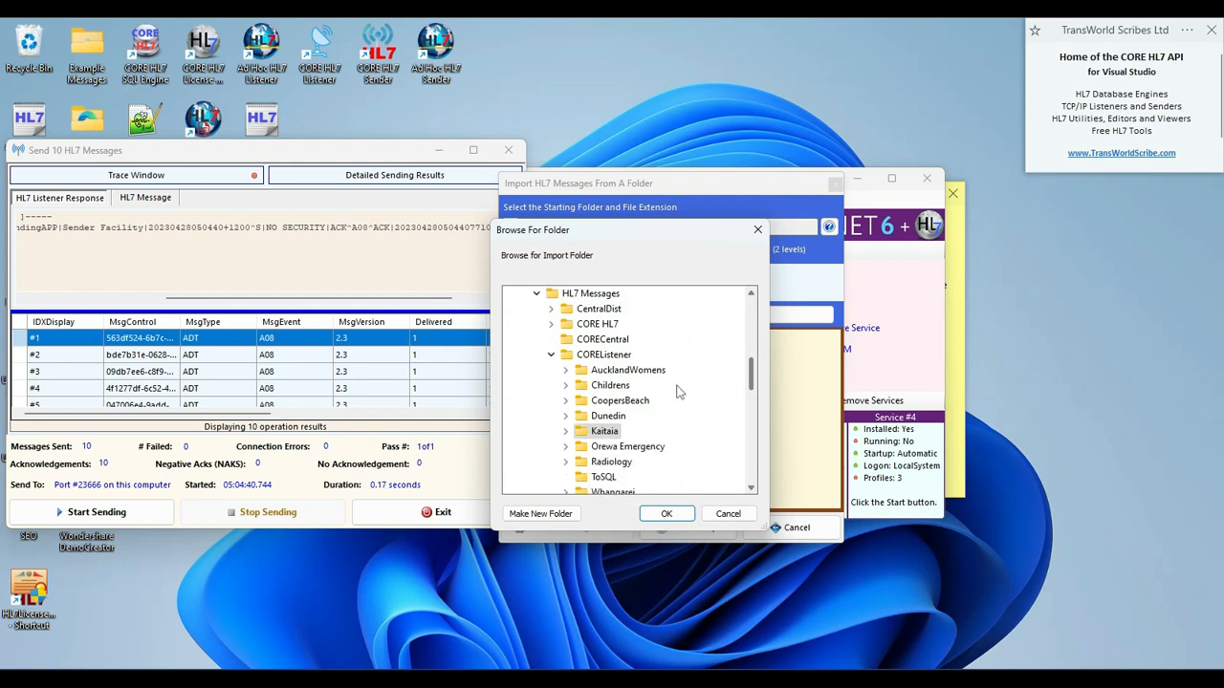
pyautogui.click(565, 433)
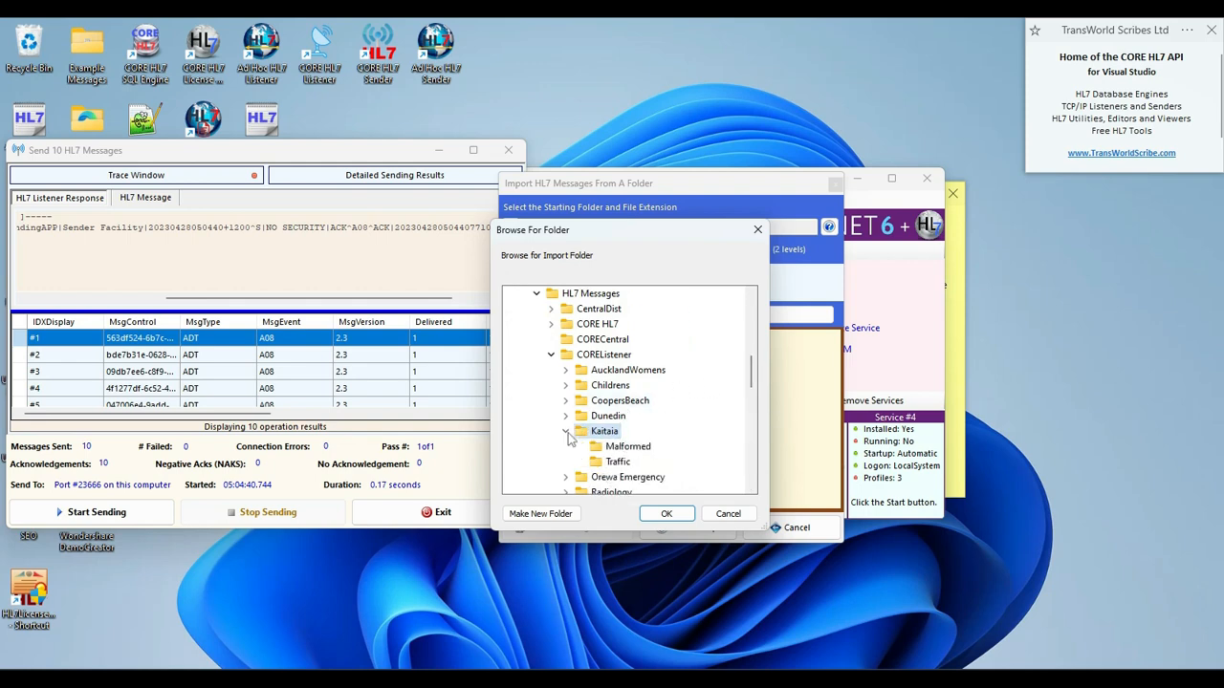
pyautogui.click(616, 462)
pyautogui.click(667, 514)
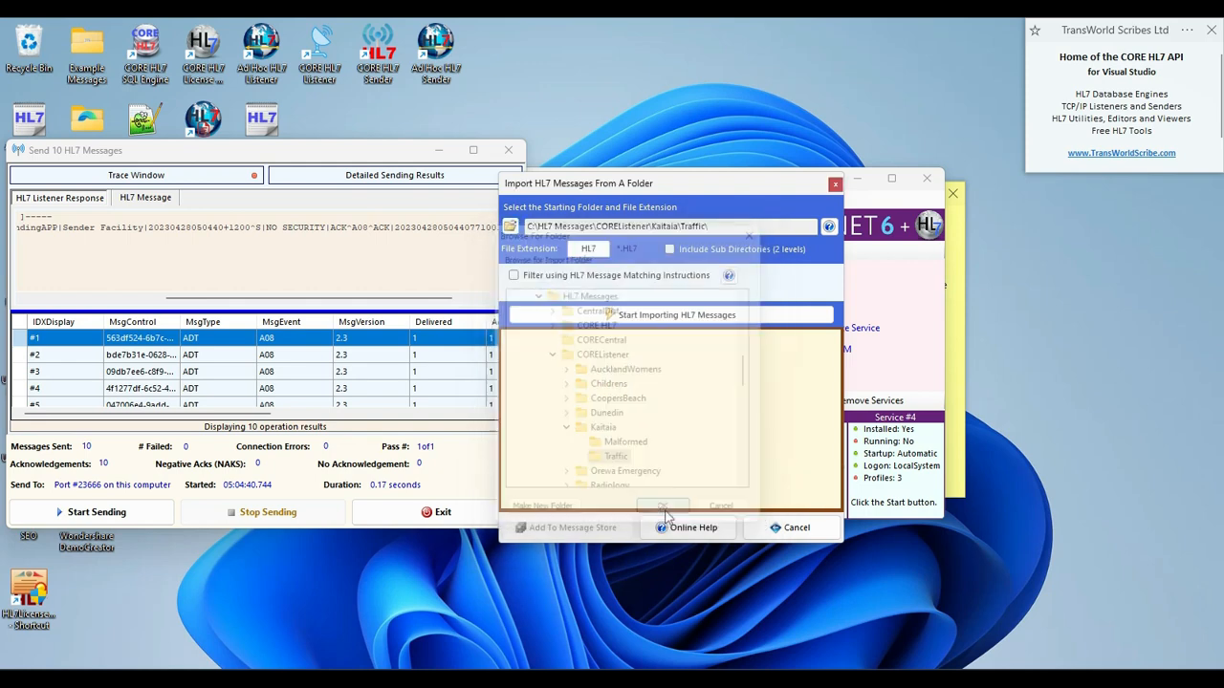
# Import the HL7 messages from the Traffic folder and add them to the message store.
pyautogui.click(602, 316)
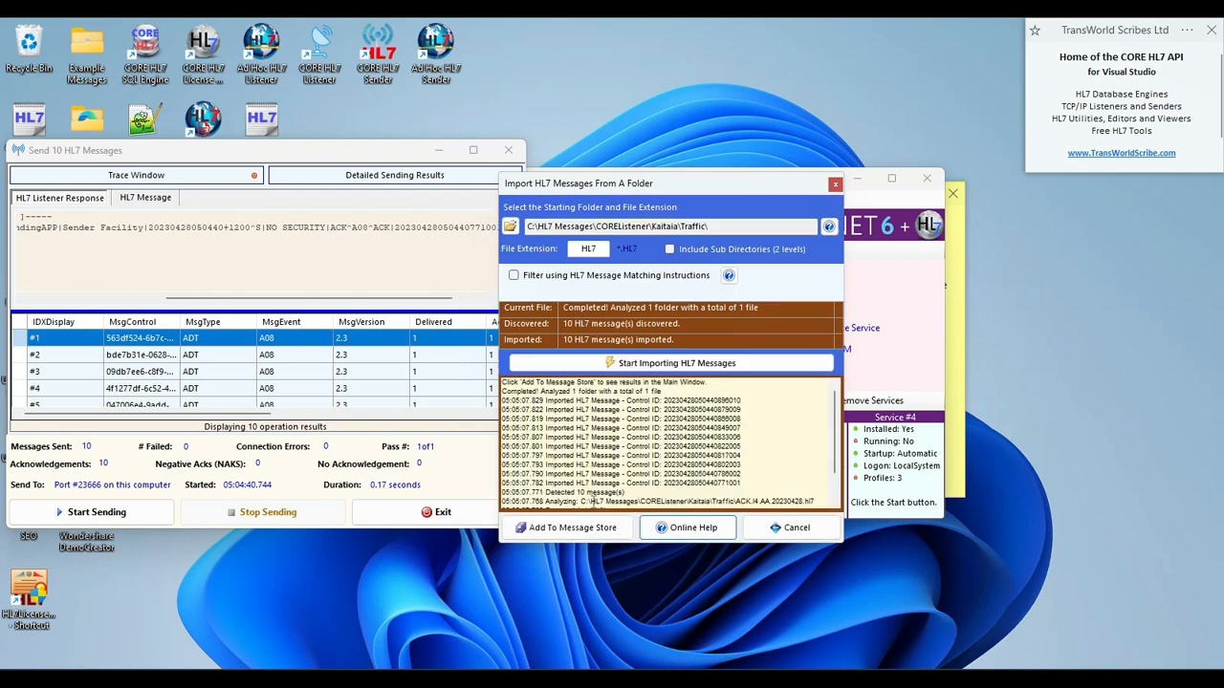
pyautogui.click(583, 528)
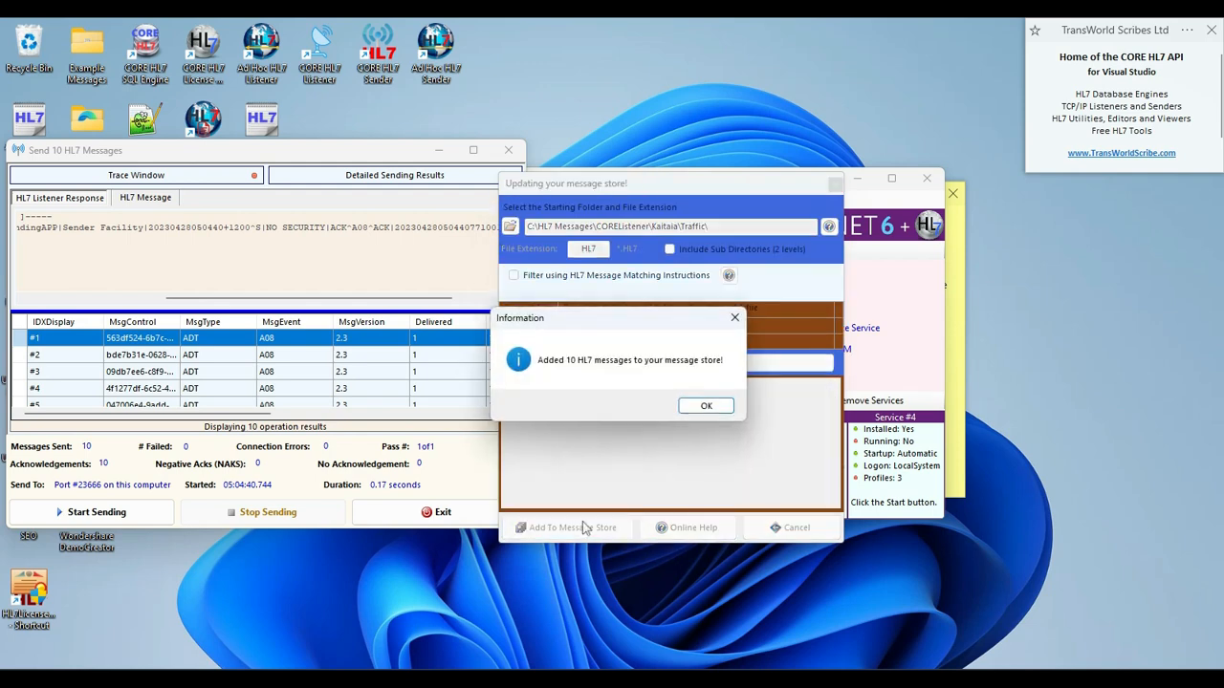
pyautogui.click(704, 406)
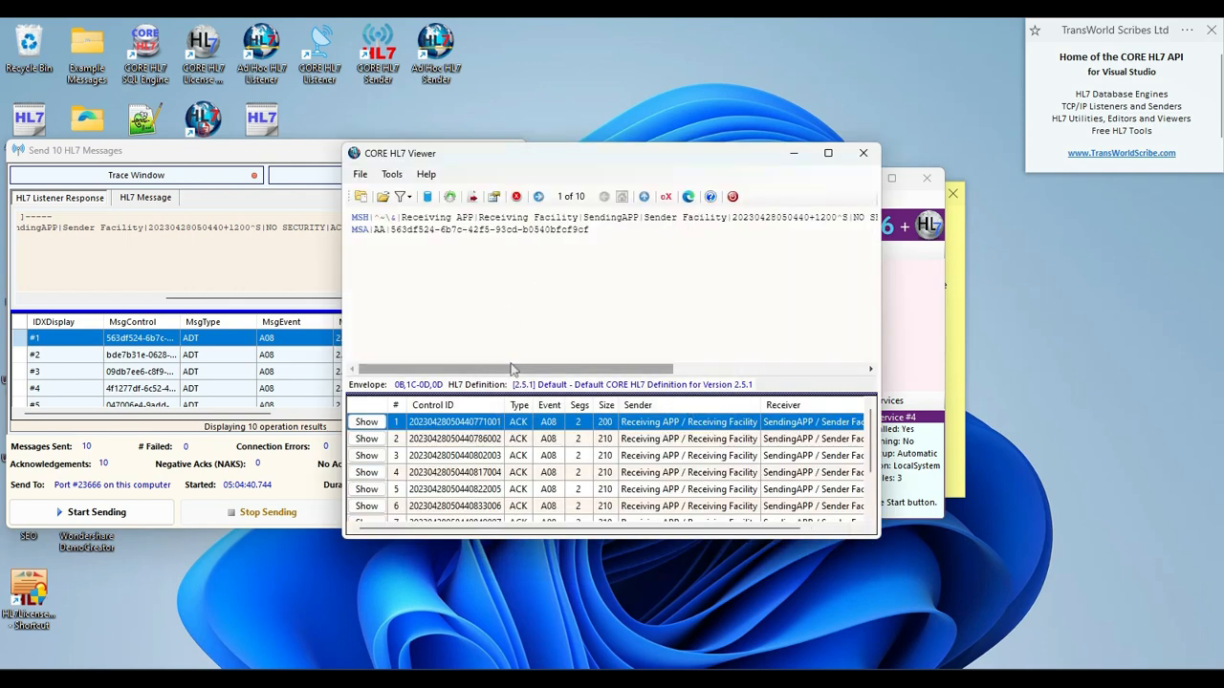
# Look through several imported acknowledgements in the viewer, then return to the CORE HL7 TCP/IP Listener.
pyautogui.moveTo(501, 369); pyautogui.dragTo(405, 364)
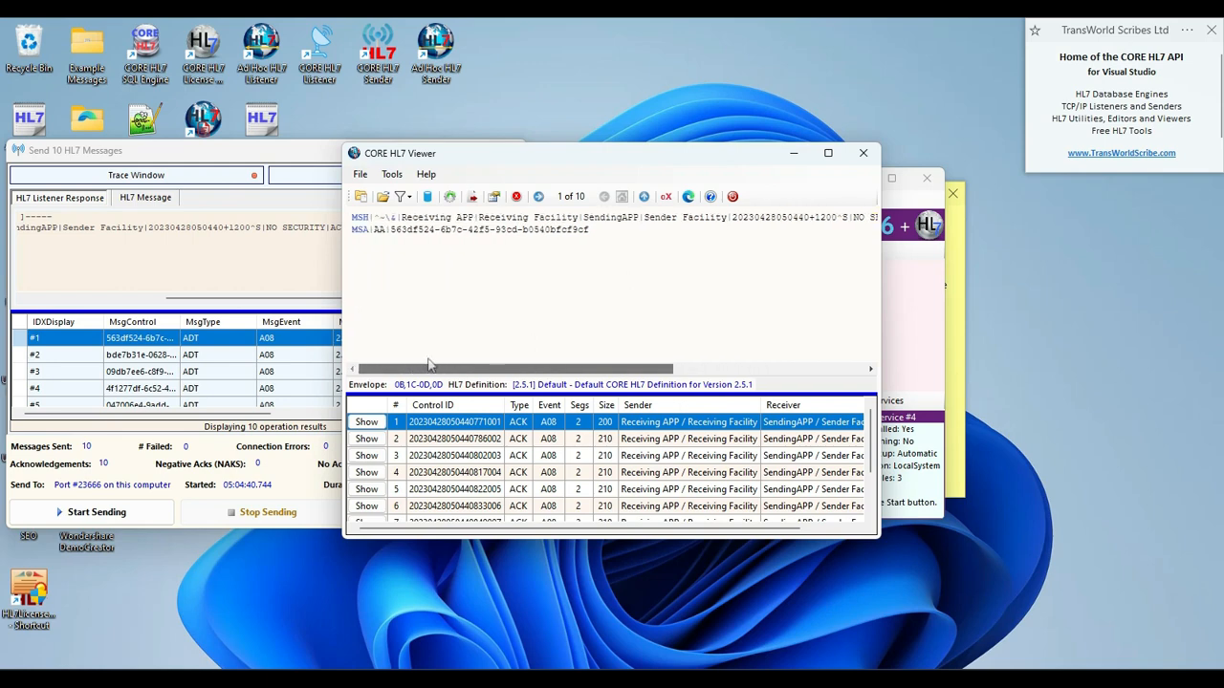
pyautogui.click(446, 456)
pyautogui.click(449, 474)
pyautogui.click(452, 489)
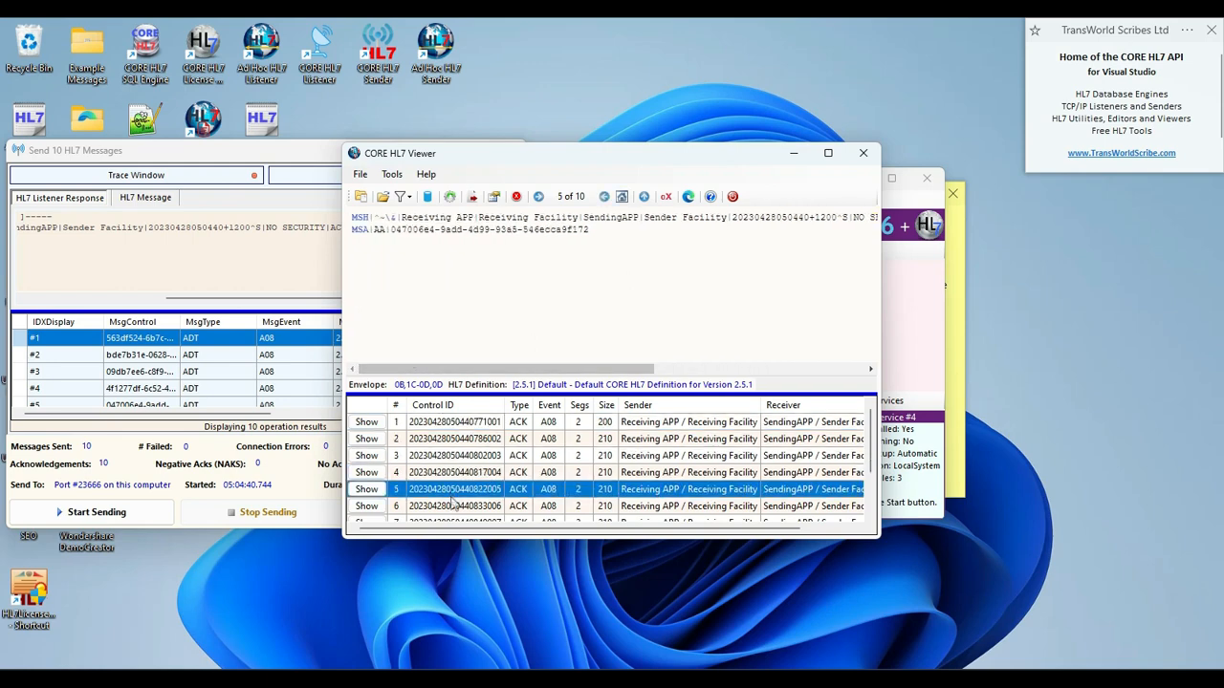
pyautogui.click(453, 507)
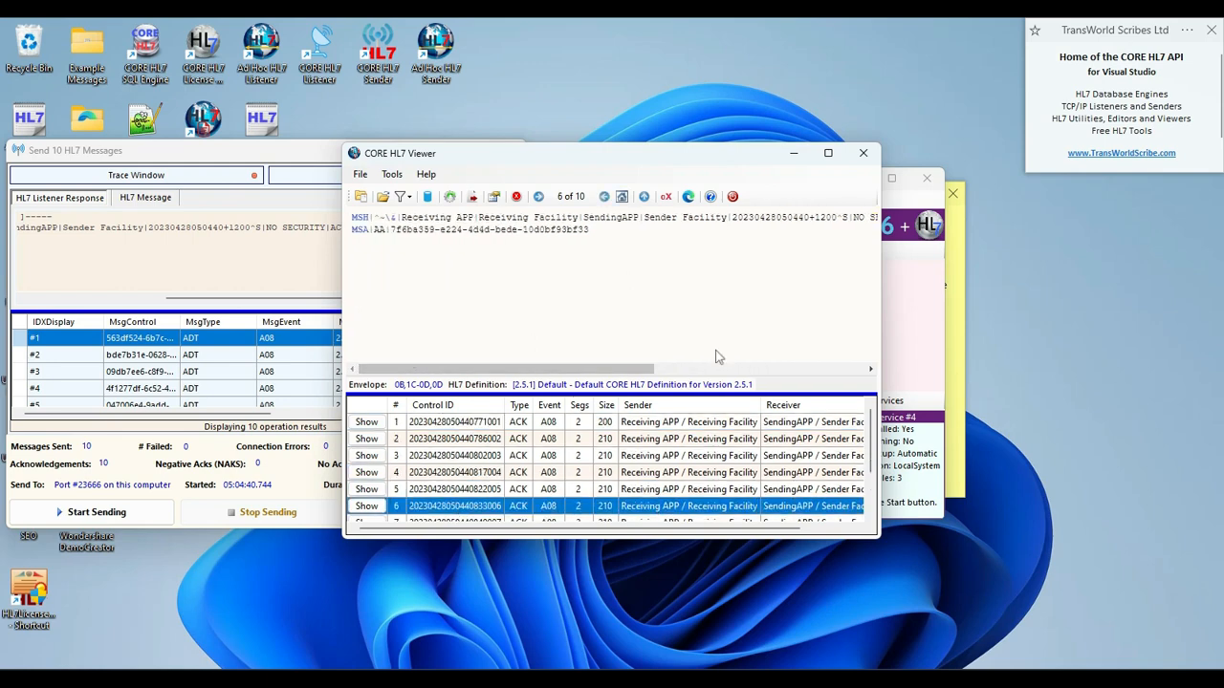
pyautogui.click(890, 322)
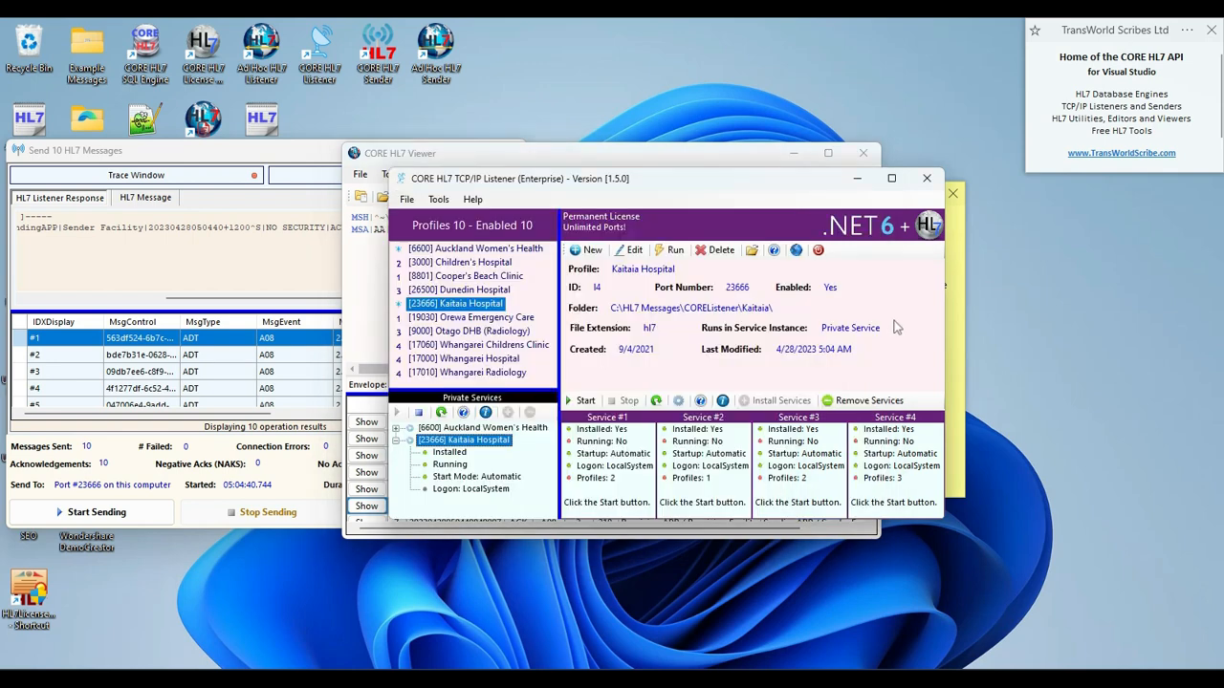